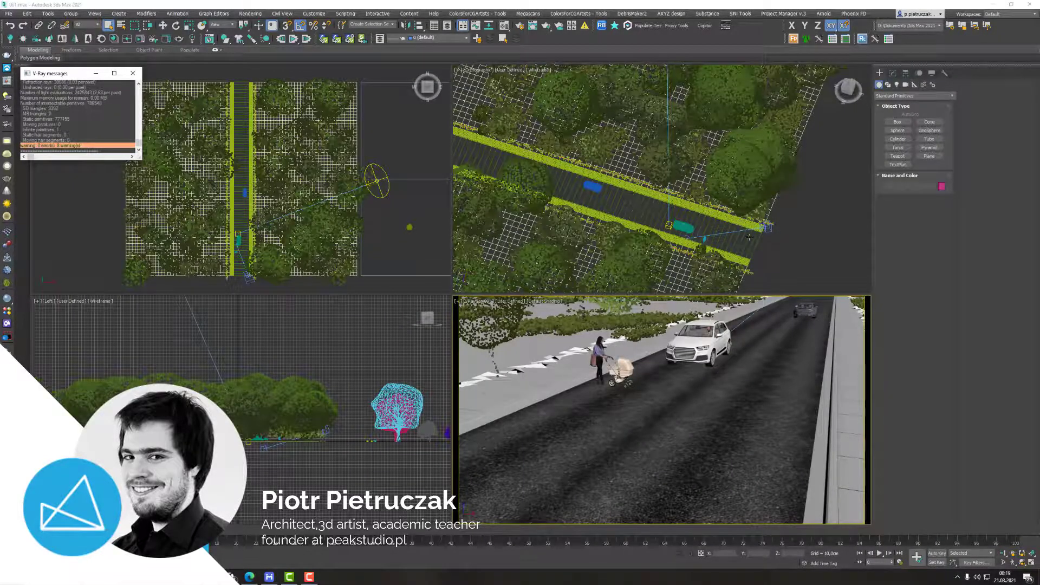
Step: Examine the road, the woman with the stroller and the cars from several angles in the shaded orthographic view
middle_click_drag(749, 237, 710, 206)
scroll(797, 241, "down", 5)
scroll(709, 205, "up", 7)
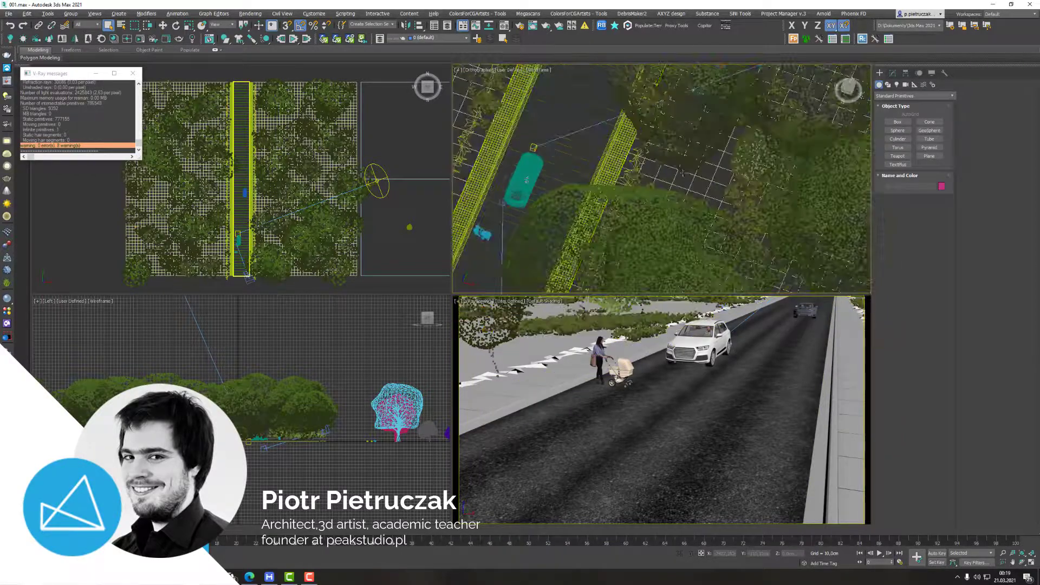
mouse_move(682, 172)
middle_mouse_down("alt")
mouse_move(645, 189)
mouse_move(640, 162)
mouse_move(588, 196)
mouse_move(630, 184)
mouse_move(618, 199)
mouse_move(588, 187)
middle_mouse_up("alt")
scroll(640, 163, "down", 3)
key("F3")
scroll(644, 152, "down", 3)
scroll(644, 152, "down", 3)
scroll(570, 206, "up", 6)
scroll(544, 201, "down", 6)
scroll(628, 184, "up", 5)
scroll(628, 184, "down", 3)
scroll(623, 196, "down", 2)
scroll(665, 200, "up", 7)
scroll(664, 202, "down", 2)
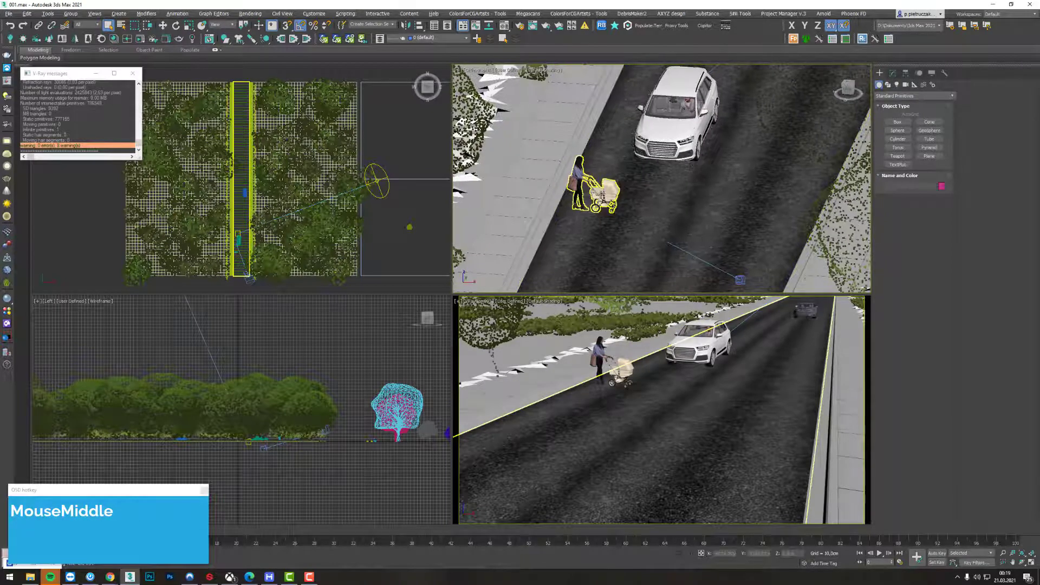
scroll(588, 187, "up", 1)
scroll(588, 186, "down", 1)
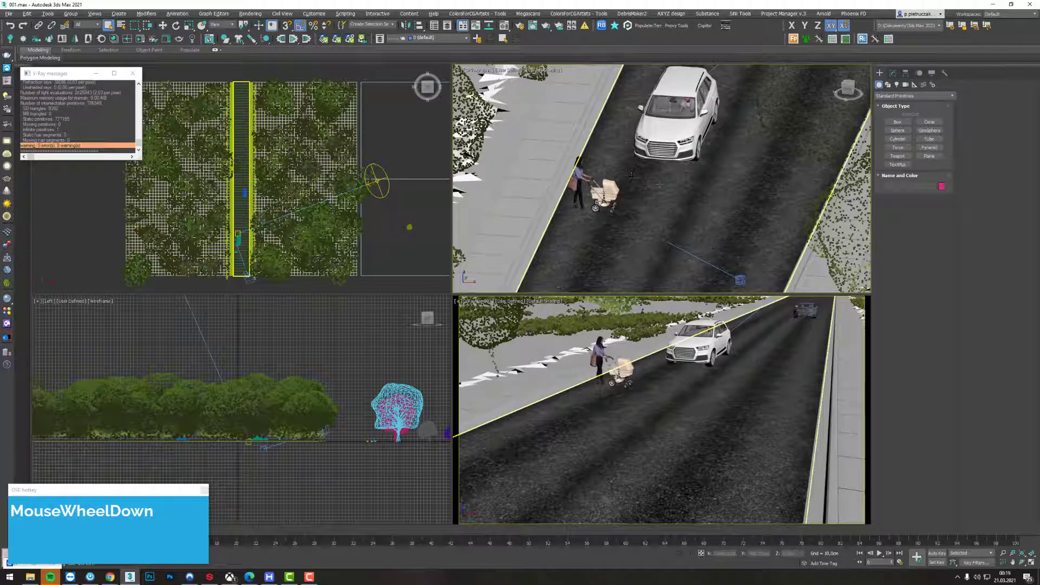
middle_click_drag(660, 185, 698, 98, "alt")
scroll(667, 137, "down", 2)
middle_click_drag(747, 162, 770, 157, "alt")
Step: Open the Chaos Cosmos browser, look through its lamp models and close it
left_click(6, 324)
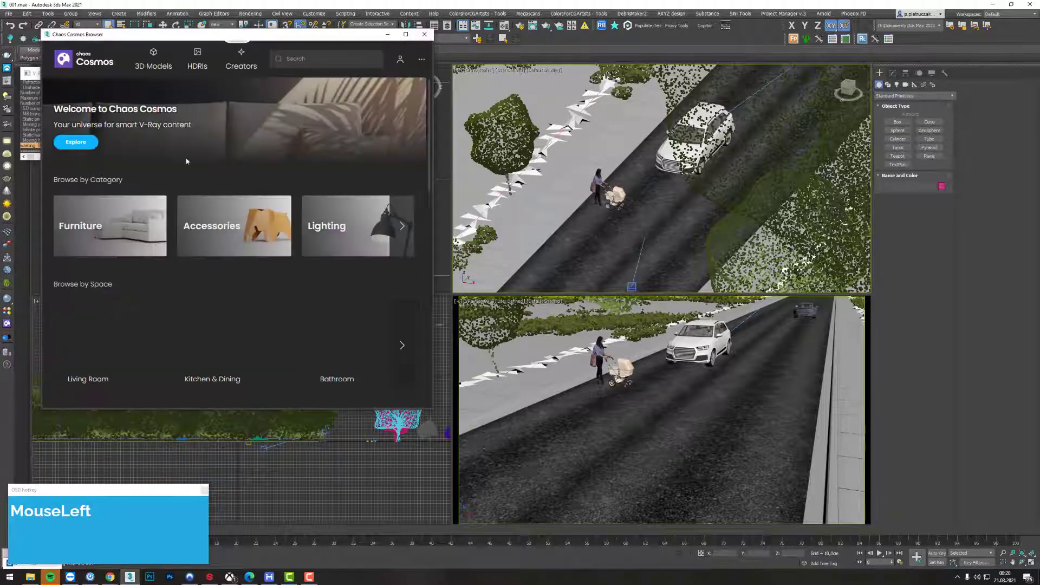
scroll(265, 266, "down", 15)
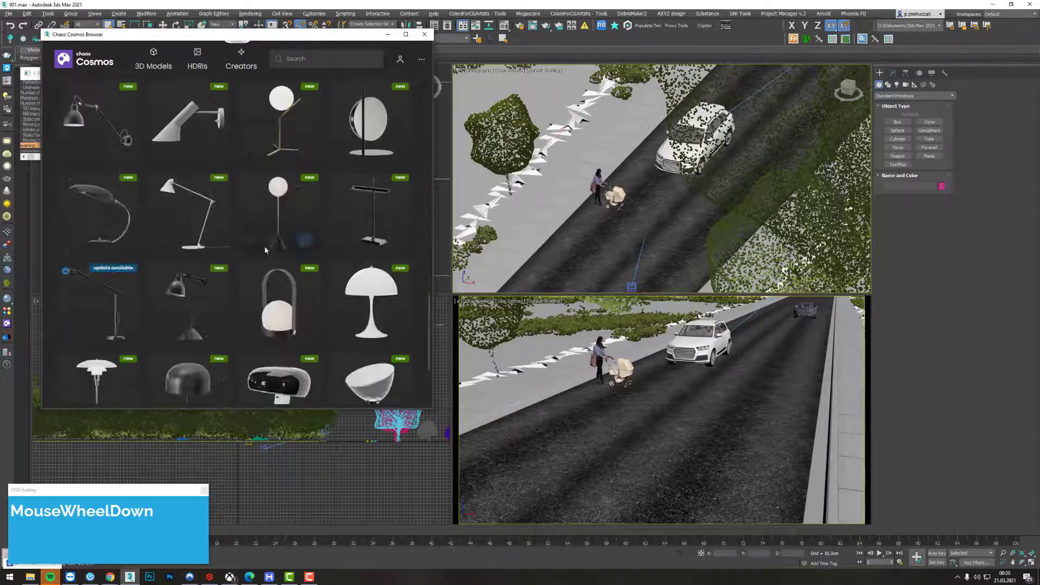
mouse_move(275, 170)
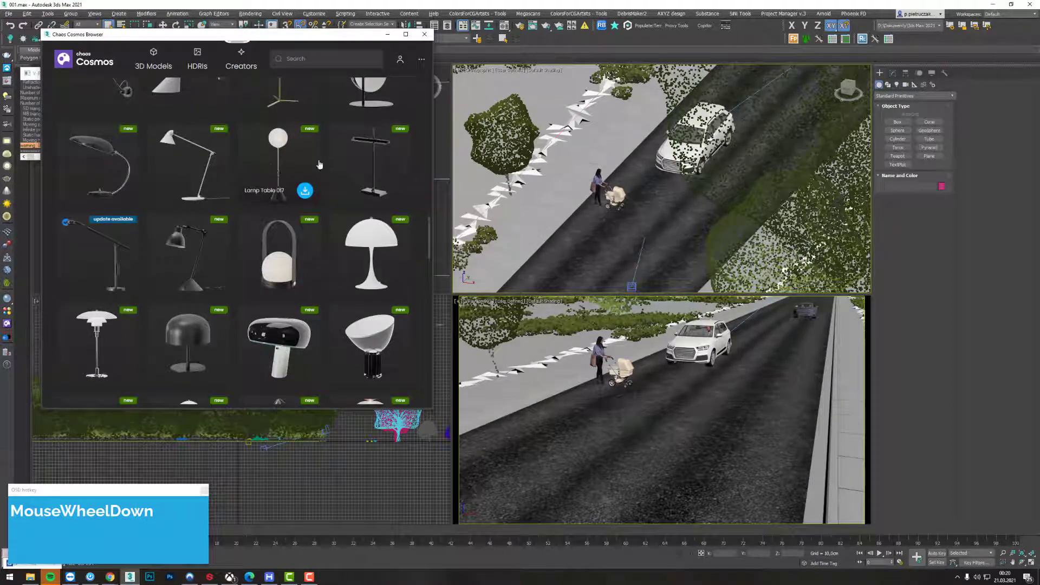
left_click(424, 35)
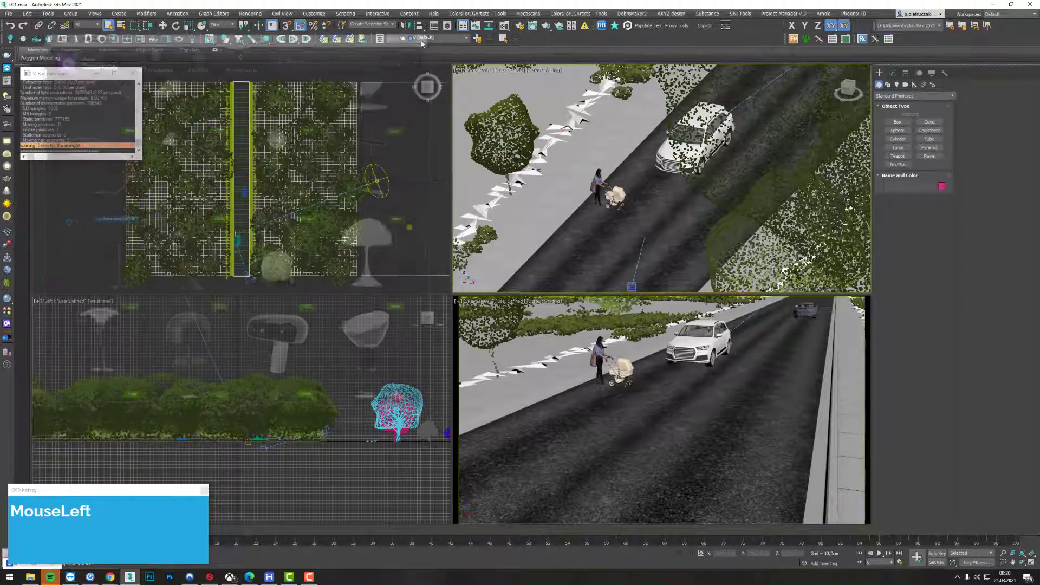
Step: Inspect the last street render in the V-Ray Frame Buffer and close it
left_click(7, 81)
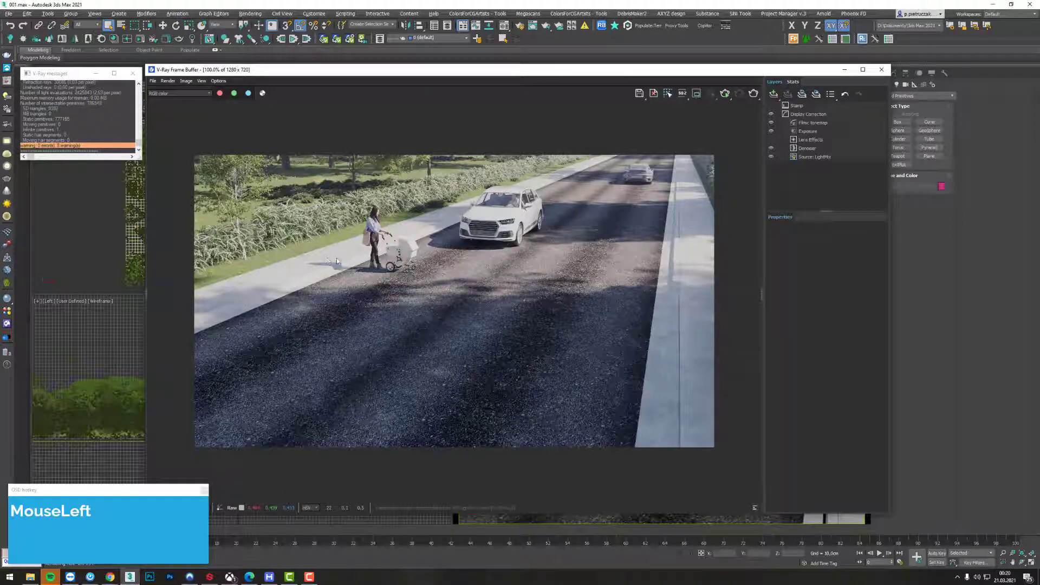
left_click(523, 276)
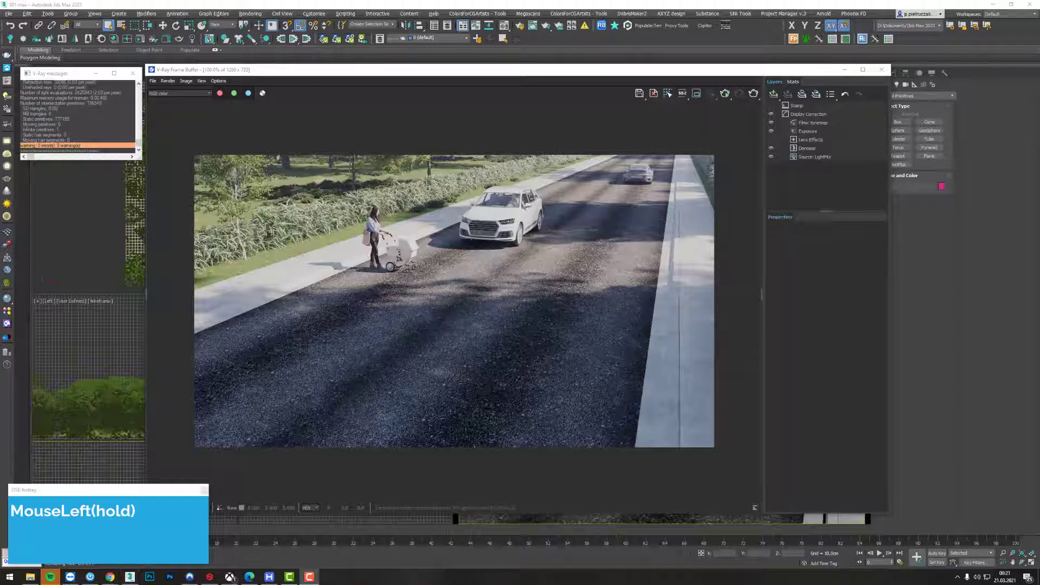
left_click(363, 269)
left_click(882, 70)
Step: Draw a straight line along the centre of the road from end to end in the maximised top view
middle_click_drag(346, 184, 309, 174)
key("alt+w")
left_click(893, 73)
left_click(880, 73)
left_click(897, 128)
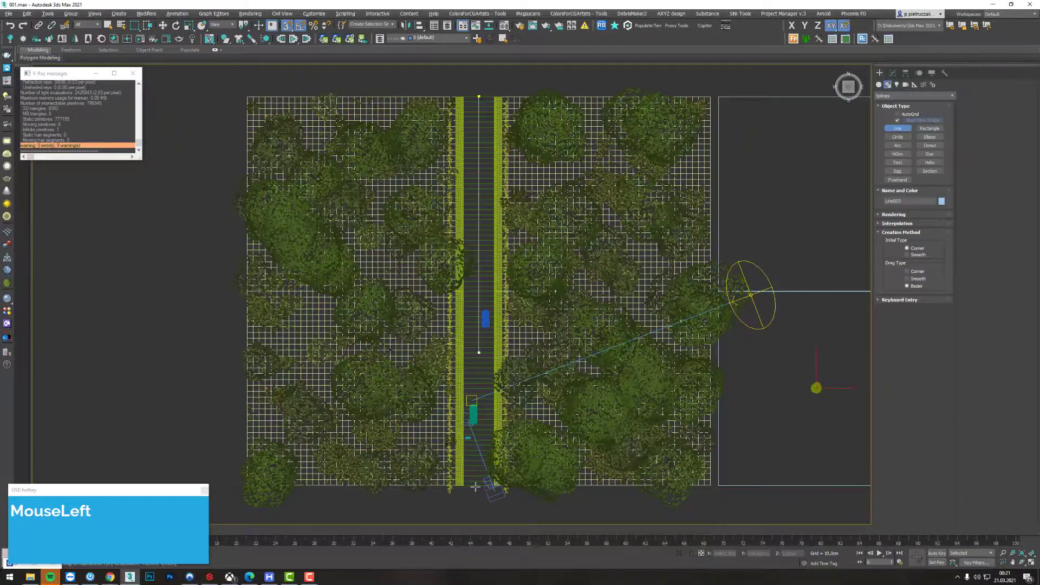
middle_click_drag(819, 227, 795, 163, "alt")
scroll(796, 163, "up", 3)
scroll(401, 414, "up", 3)
right_click(401, 414)
key("s")
Step: Isolate the centre line and add a Normalize Spline modifier with a segment length of 80 cm
left_click(905, 73)
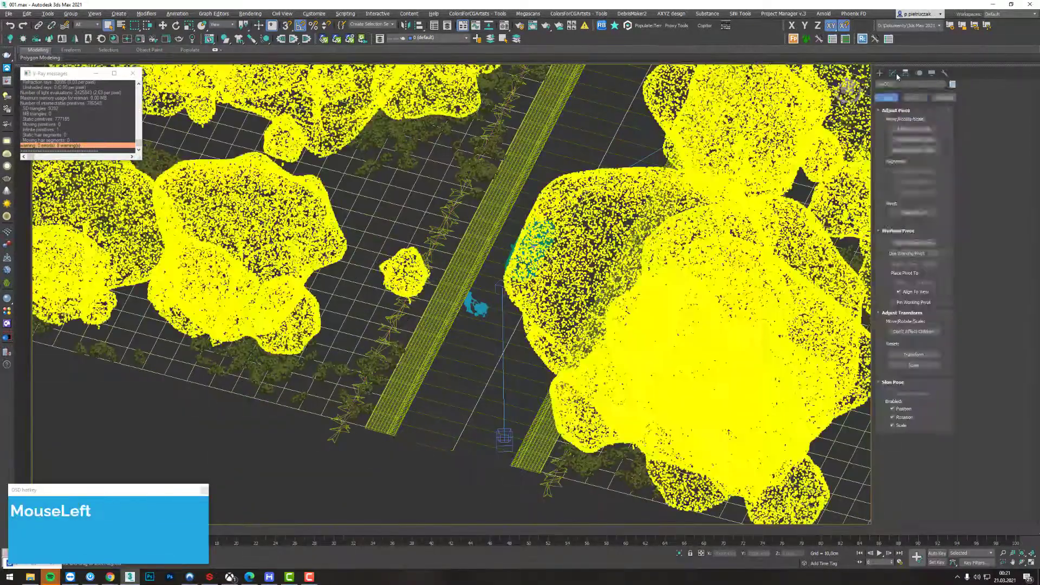
left_click(893, 72)
key("alt+q")
middle_click_drag(558, 281, 548, 275, "alt")
left_click(950, 98)
type("norm")
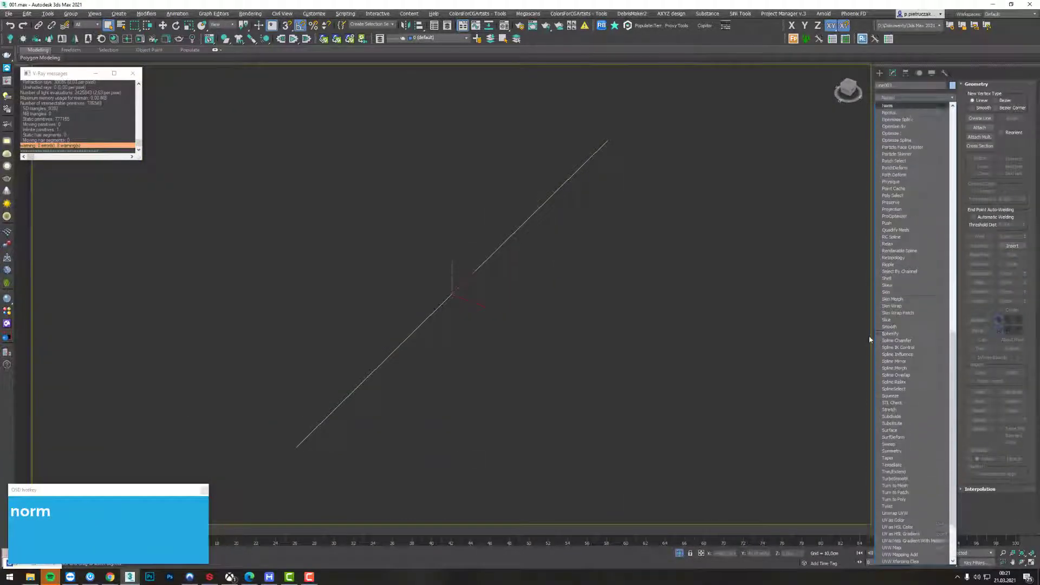
left_click(894, 337)
scroll(525, 298, "up", 3)
left_click_drag(942, 287, 904, 286)
type("80,0cm")
Step: Add an Edit Spline modifier above Normalize Spline and enter its segment level
left_click(935, 110)
middle_click_drag(573, 221, 731, 211)
key("1")
scroll(656, 237, "down", 3)
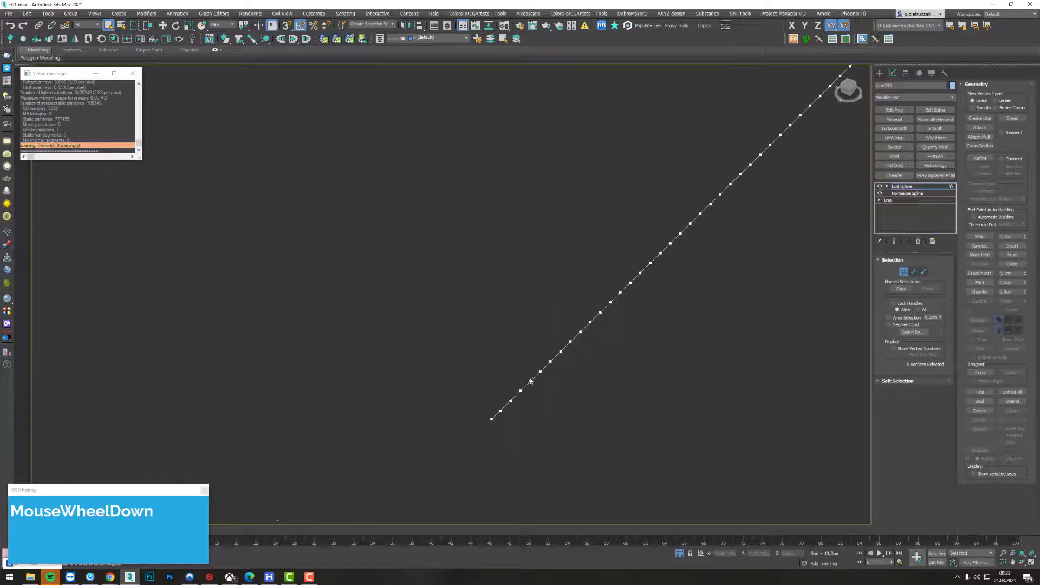
key("2")
scroll(537, 413, "up", 2)
Step: Select every second segment along the centre line and delete them to form a dashed line
left_click(491, 396)
middle_click_drag(533, 355, 529, 379, "alt")
scroll(530, 379, "down", 2)
left_click(589, 354, "ctrl")
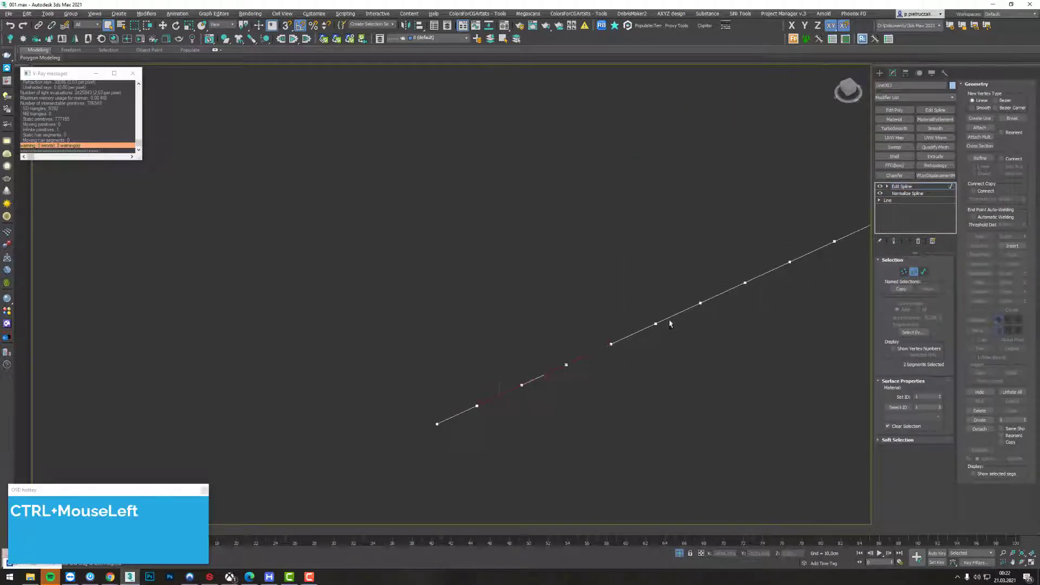
left_click(673, 319, "ctrl")
middle_click_drag(673, 320, 526, 359)
left_click(626, 312, "ctrl")
middle_click_drag(626, 312, 546, 340)
left_click(608, 312, "ctrl")
middle_click_drag(498, 281, 372, 302)
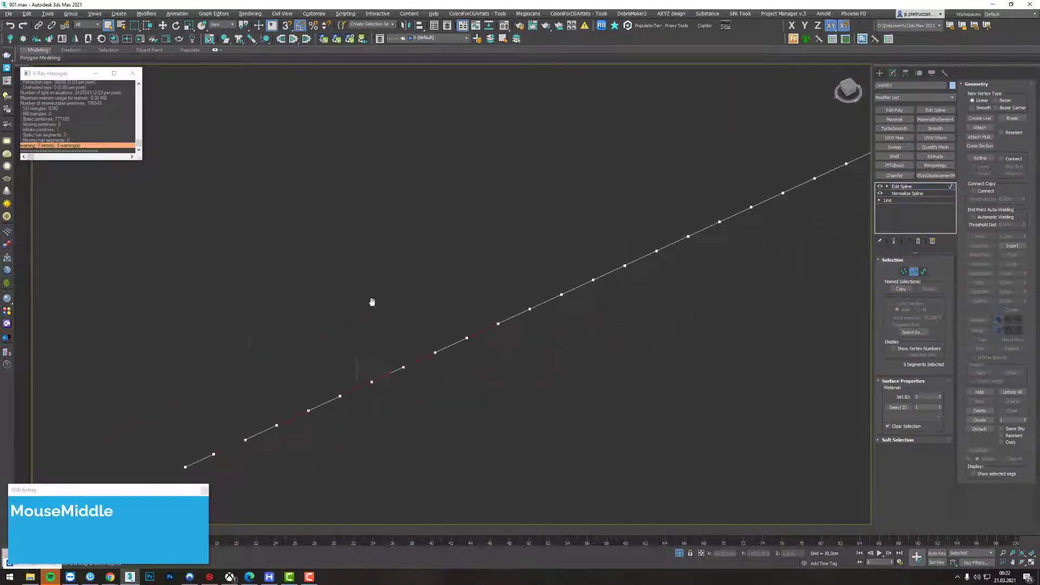
scroll(546, 342, "down", 2)
middle_click_drag(546, 342, 586, 334)
Step: Create a small thin box beside the near end of the dashed line
left_click(879, 73)
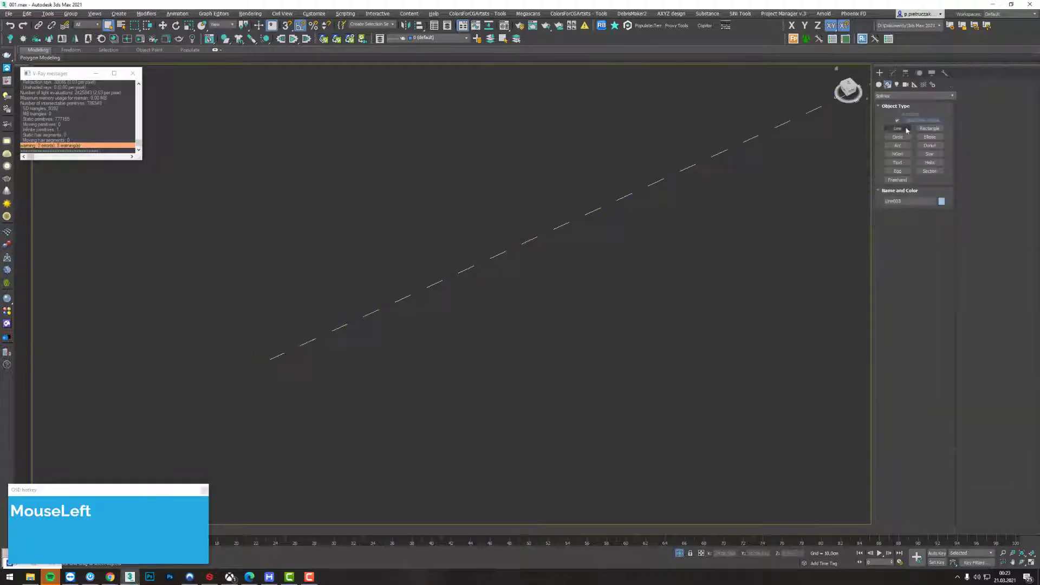
left_click(898, 122)
key("t")
middle_click_drag(490, 316, 434, 271)
left_click_drag(446, 258, 459, 226)
left_click(458, 219)
right_click(459, 222)
mouse_move(459, 228)
middle_mouse_down("alt")
mouse_move(462, 255)
mouse_move(397, 383)
mouse_move(368, 404)
middle_mouse_up("alt")
Step: Clone the box in the direction of the dashed line as 10 copies
key("w")
scroll(397, 383, "up", 3)
left_click_drag(380, 375, 425, 339, "shift")
left_click_drag(531, 292, 469, 293)
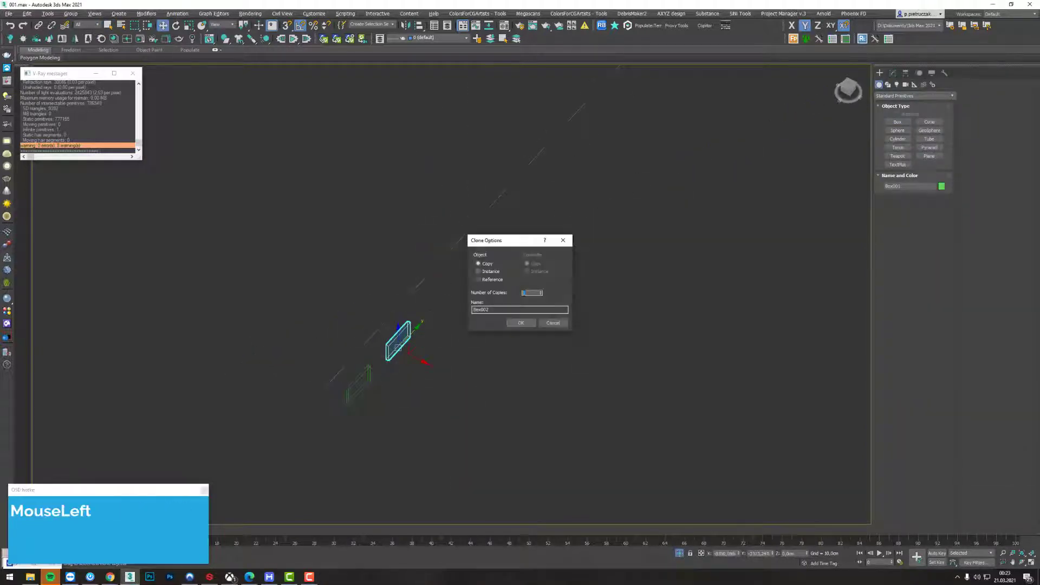
type("10")
left_click(521, 323)
Step: Delete all the boxes and select the dashed line again
scroll(424, 356, "down", 5)
middle_click_drag(424, 356, 455, 373, "alt")
scroll(381, 353, "up", 5)
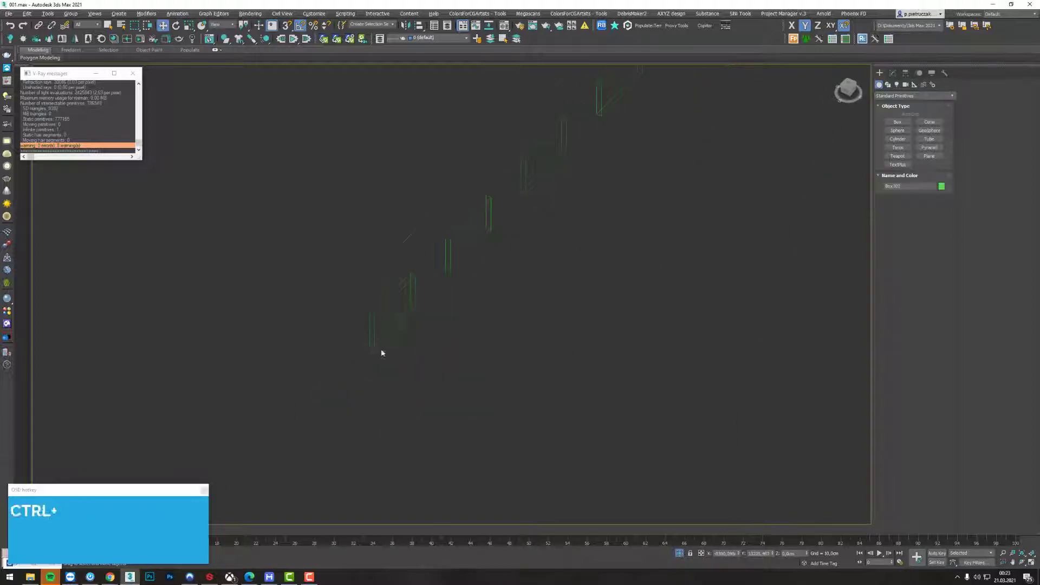
key("ctrl+a")
middle_click_drag(381, 352, 444, 329)
key("Delete")
left_click(419, 287)
scroll(423, 291, "down", 3)
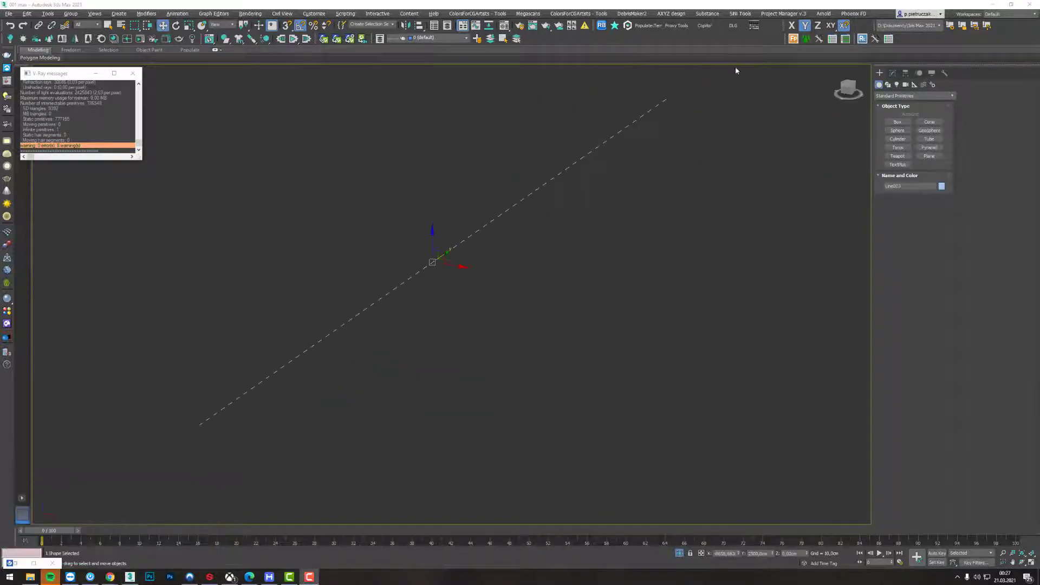
Step: Draw a straight line parallel to the dashed line, next to it
left_click(887, 85)
left_click(897, 128)
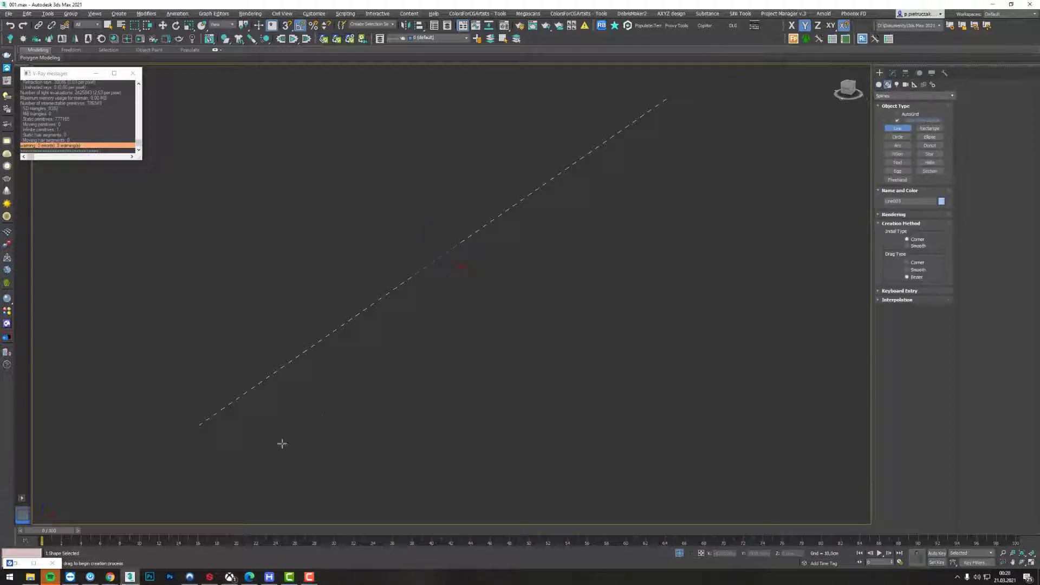
left_click(257, 460)
right_click(612, 201)
Step: Try the Dashed lines generator on the newly drawn line and close the generator
left_click(731, 28)
left_click(524, 136)
left_click(538, 426)
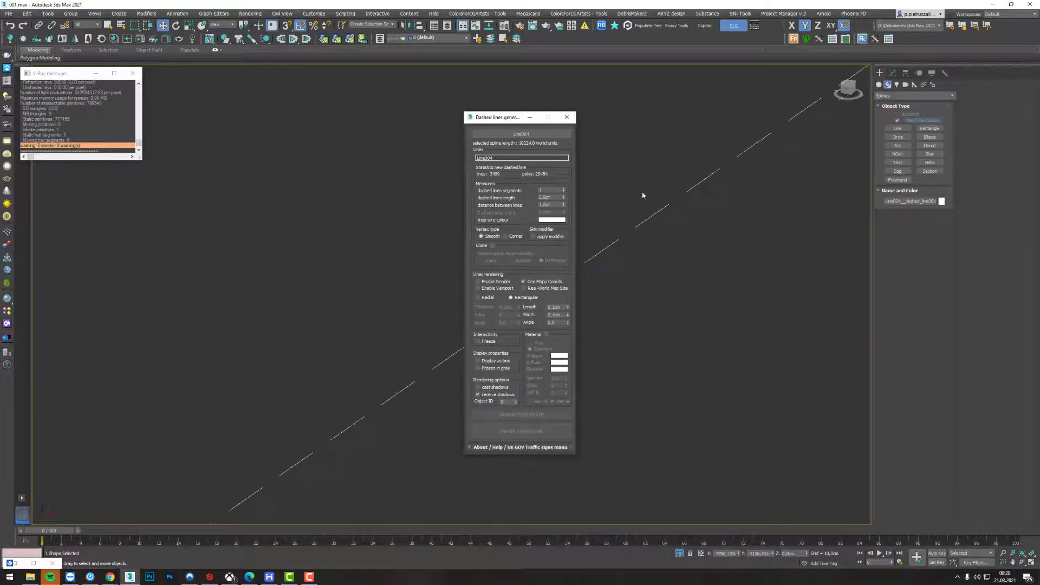
left_click_drag(499, 119, 127, 101)
left_click(682, 282)
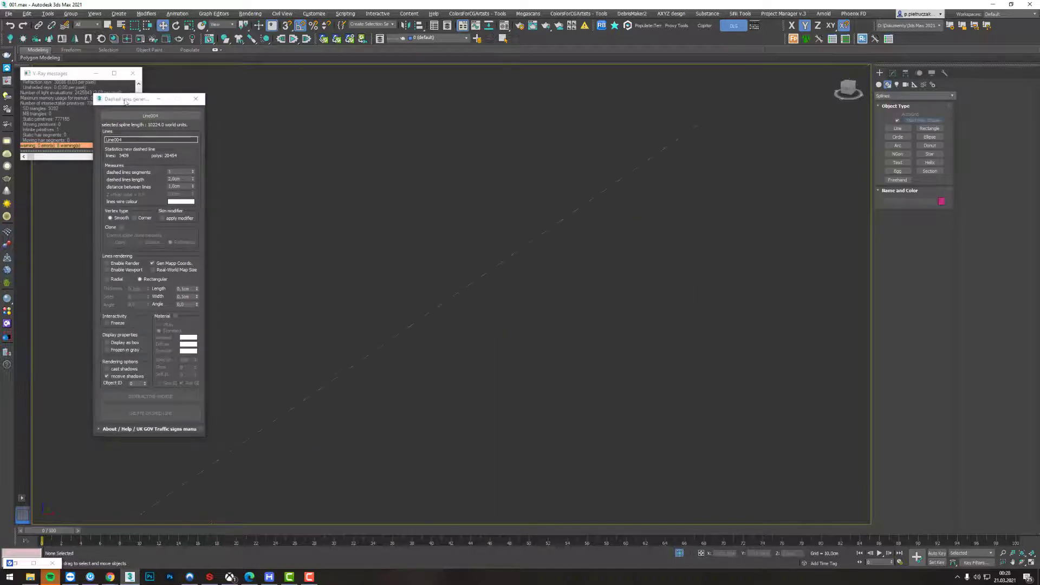
left_click(195, 98)
Step: Apply a Sweep modifier with the built-in Bar section to the edited dashed centre line
left_click(599, 207)
left_click(893, 72)
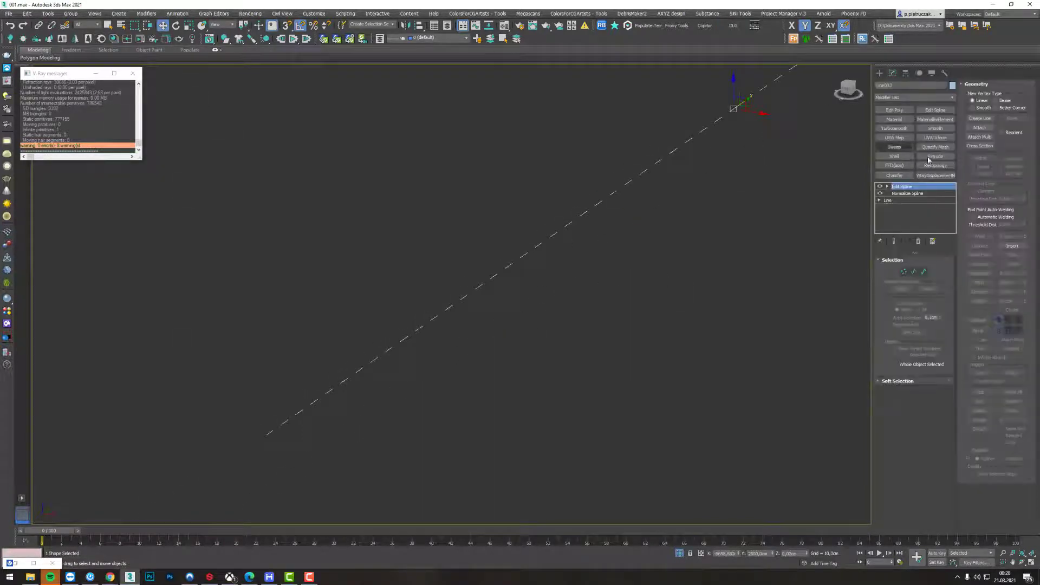
left_click(894, 147)
left_click(914, 290)
left_click(910, 304)
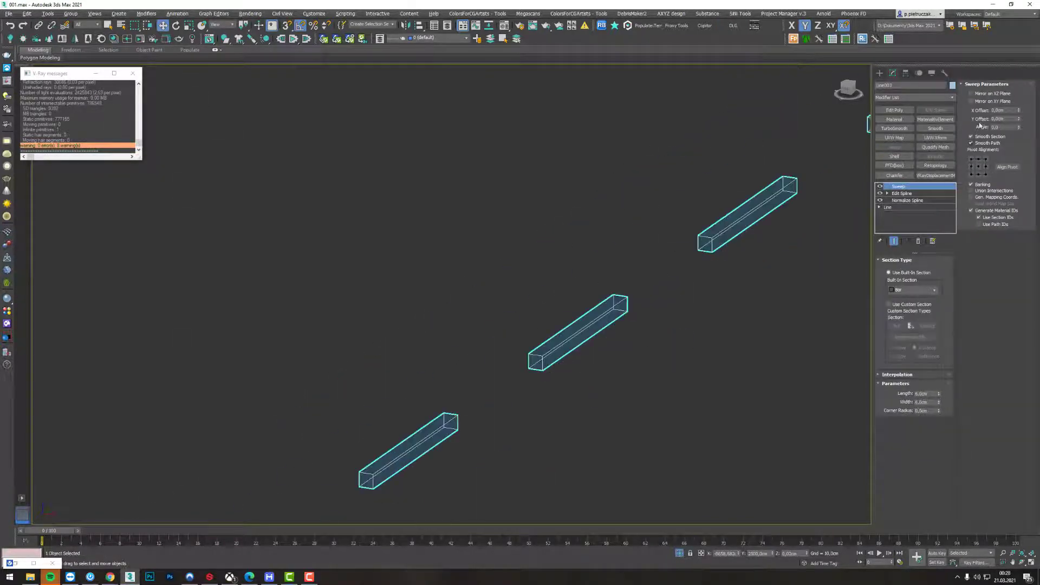
Step: Set the length and width of the swept Bar section to 15 cm each
type("15")
key("Tab")
type("120")
key("Return")
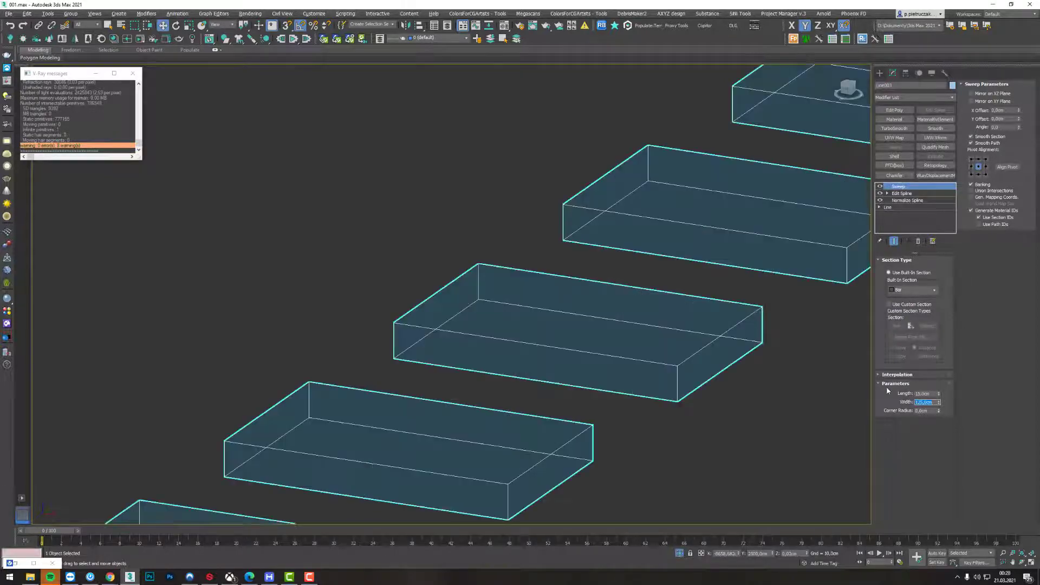
type("15")
key("Return")
Step: Bring the road back and show it isolated together with the dashed bars
scroll(726, 187, "down", 3)
right_click(707, 215)
left_click(726, 151)
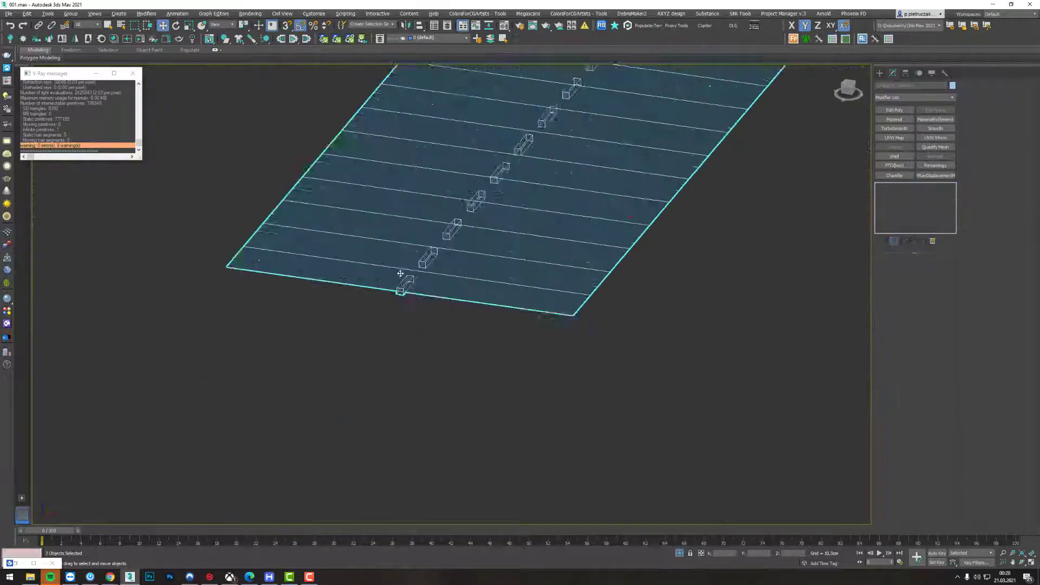
key("p")
left_click(421, 298)
scroll(421, 298, "up", 5)
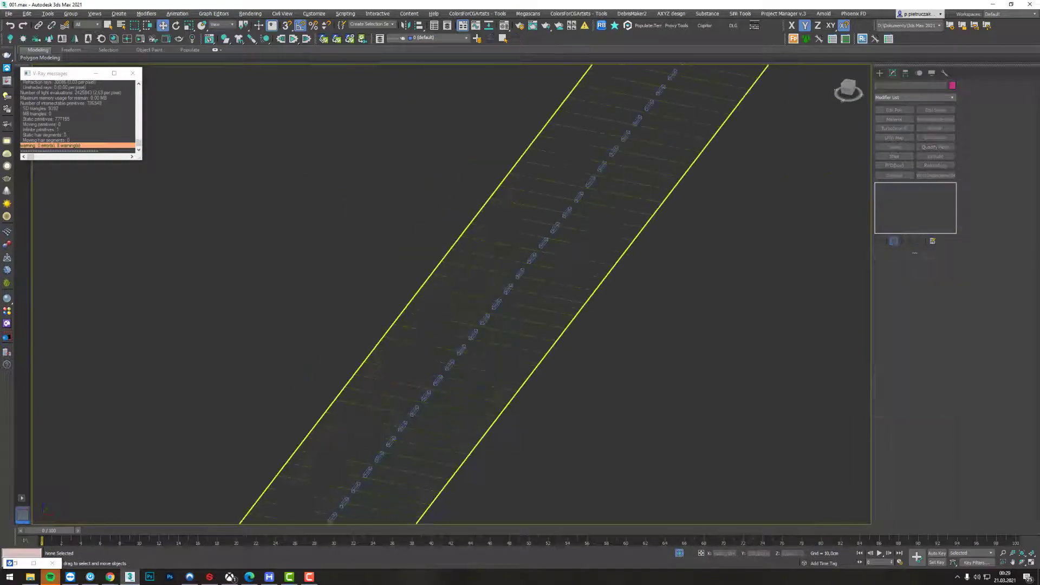
Step: Isolate the road, the dashed bars, the cars and the woman with the stroller in the top view
key("t")
scroll(516, 282, "up", 2)
left_click_drag(516, 282, 245, 410)
key("alt+q")
scroll(458, 361, "up", 5)
left_click_drag(476, 184, 407, 282, "ctrl")
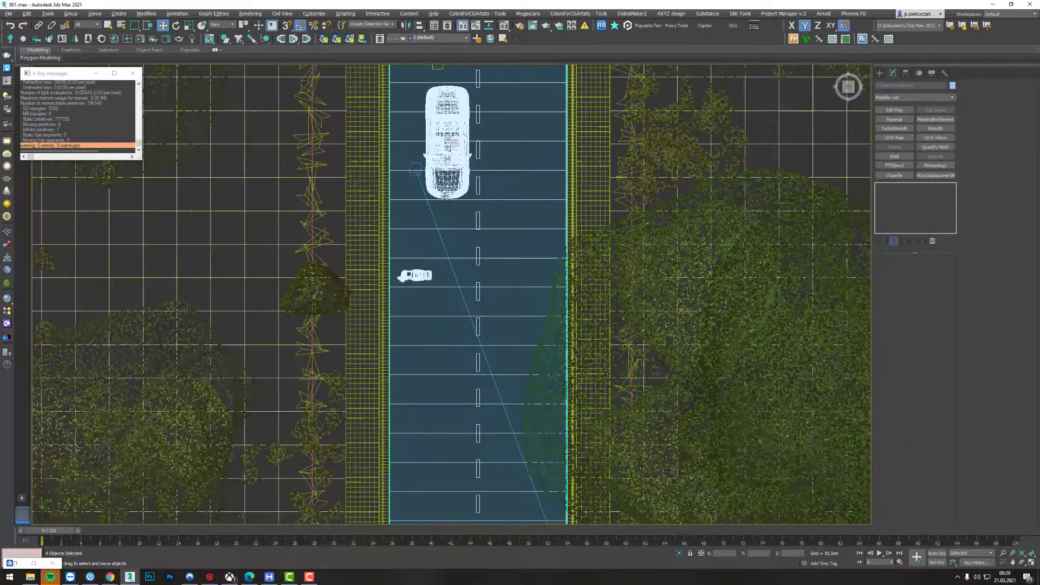
key("alt+q")
left_click(596, 163)
middle_click_drag(552, 161, 659, 254)
scroll(659, 255, "down", 2)
middle_click_drag(772, 319, 659, 254)
Step: Draw a long rectangle as a crosswalk stripe around the woman's position and clone it six times across the road
left_click(880, 73)
left_click(922, 128)
scroll(449, 256, "up", 5)
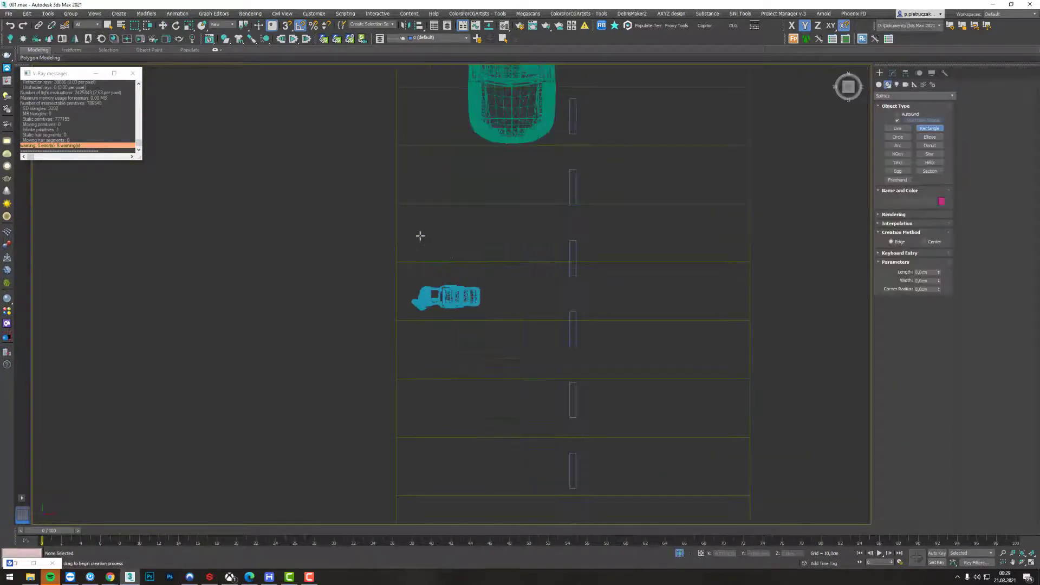
left_click_drag(423, 208, 449, 378)
key("w")
mouse_move(463, 294)
left_mouse_down("shift")
mouse_move(529, 295)
mouse_move(512, 296)
left_mouse_up("shift")
left_click(520, 323)
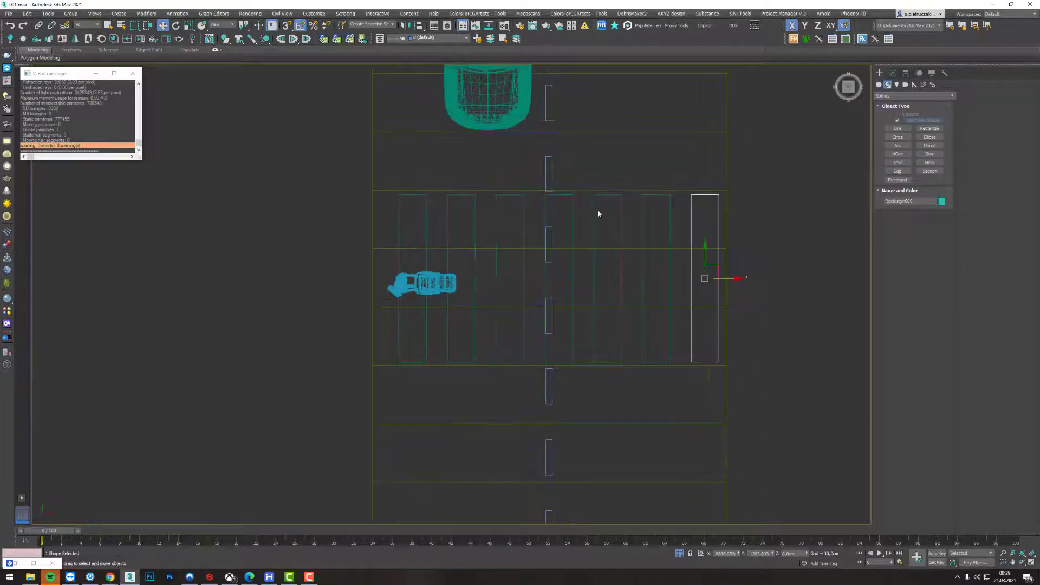
Step: Isolate the crosswalk stripes and convert the last cloned rectangle to an Editable Spline
middle_click_drag(816, 268, 813, 356, "alt")
key("alt+q")
left_click(703, 321)
right_click(739, 289)
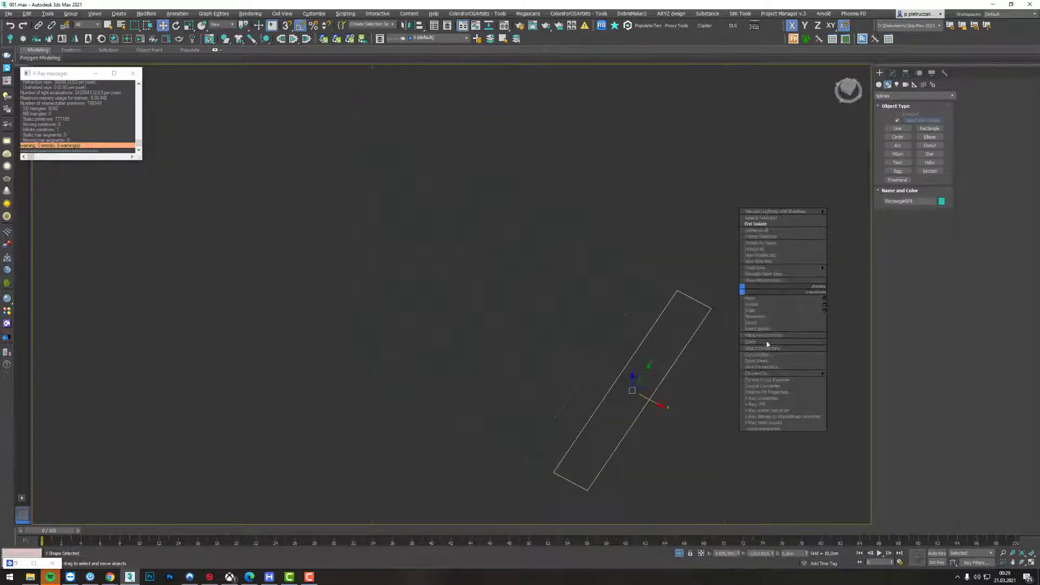
mouse_move(785, 373)
left_click(845, 374)
Step: Attach the other six rectangles to the editable spline and convert the combined shape to an Editable Poly
left_click(980, 127)
left_click(642, 272)
left_click(580, 239)
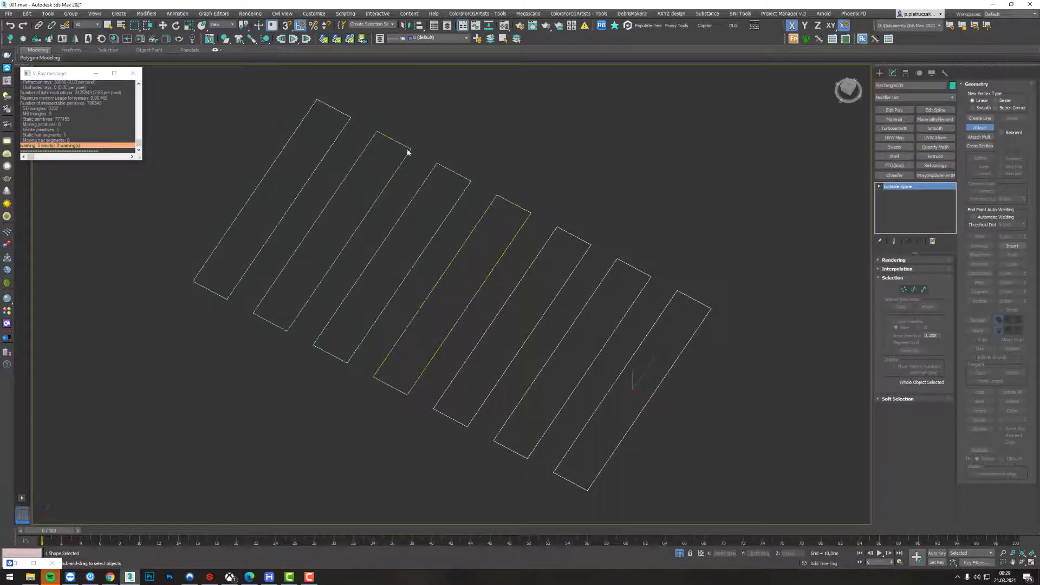
right_click(545, 190)
mouse_move(593, 274)
left_click(658, 283)
Step: Add a Shell modifier to the crosswalk stripes with inner and outer amounts of 7.5 cm each
left_click(895, 156)
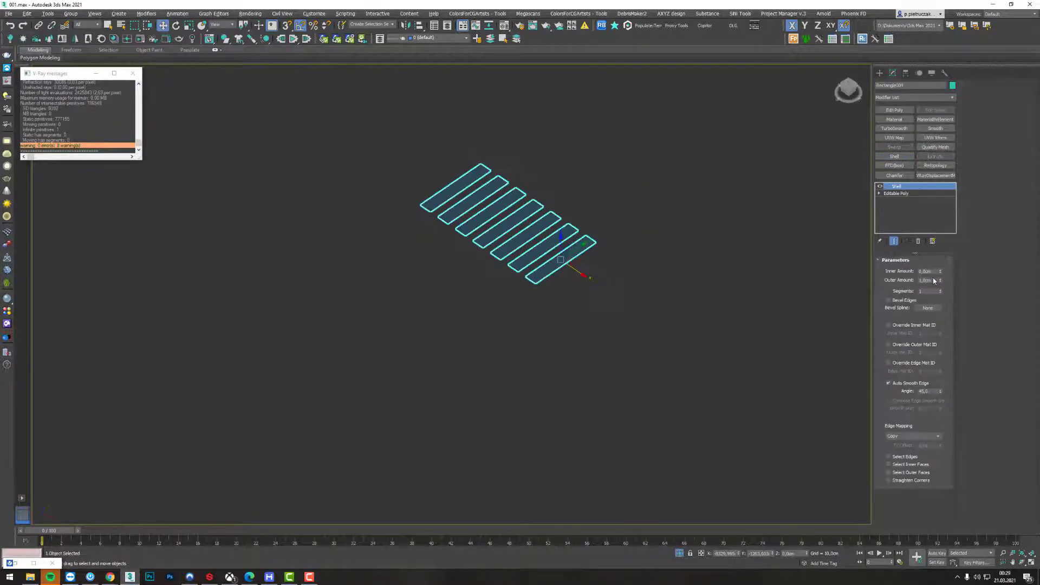
type("15")
key("Return")
type("7,5")
key("shift+Tab")
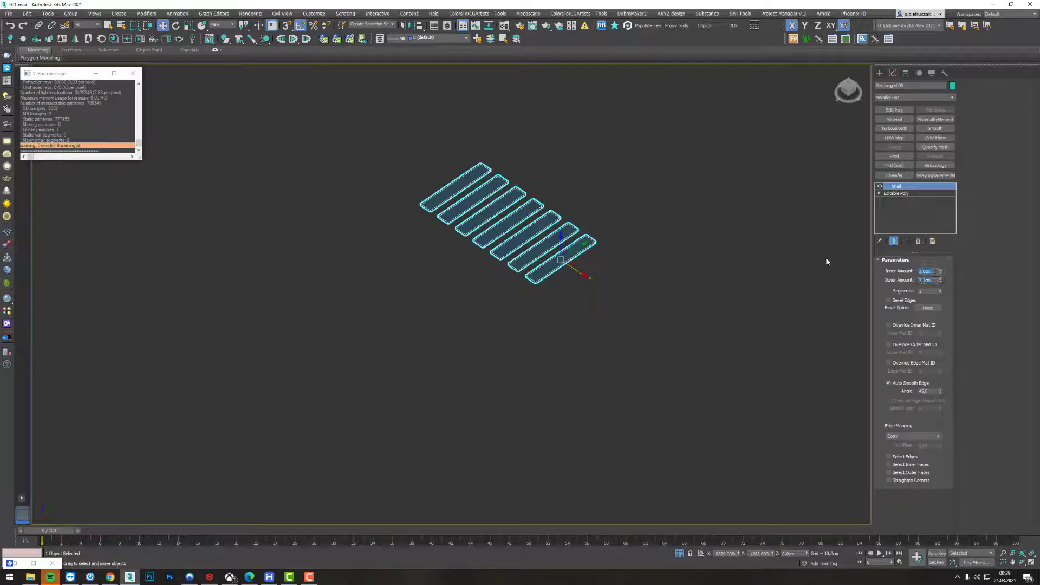
type("7,5")
key("Return")
scroll(541, 262, "up", 6)
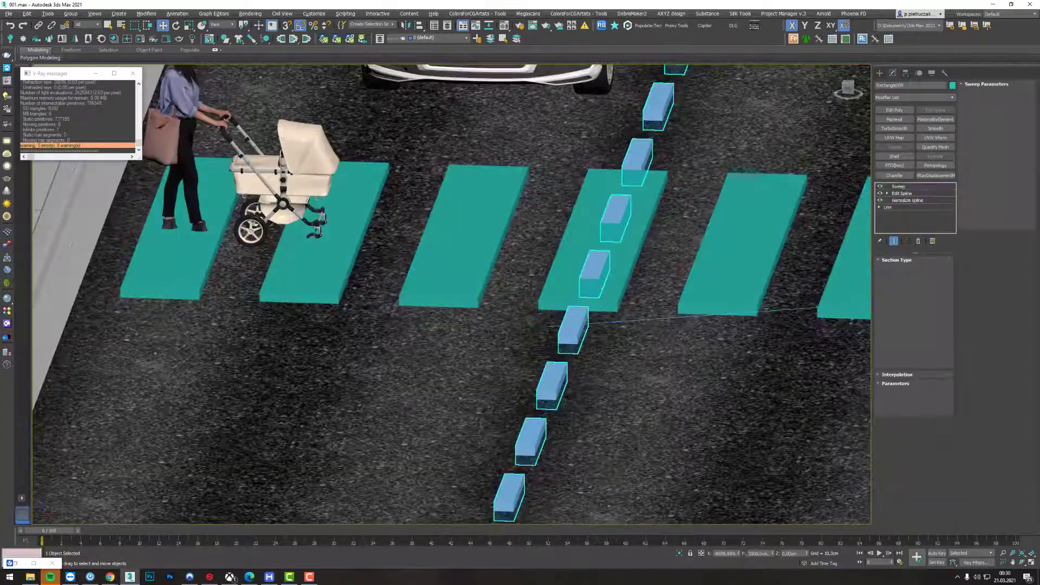
Step: Change the unused default material to a VRayBlendMtl, keeping the old material as a sub-material
left_click(600, 262)
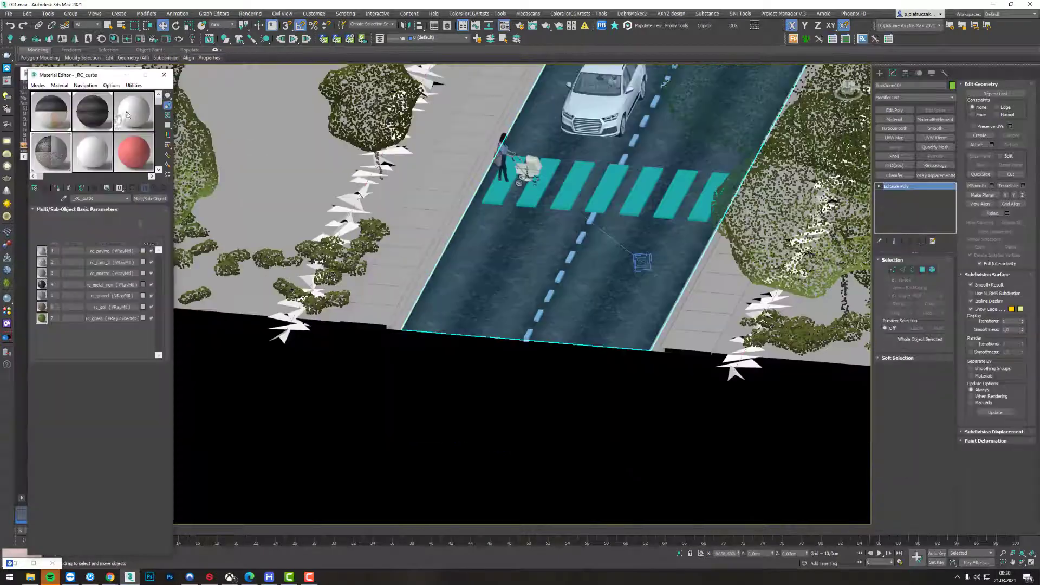
left_click(130, 112)
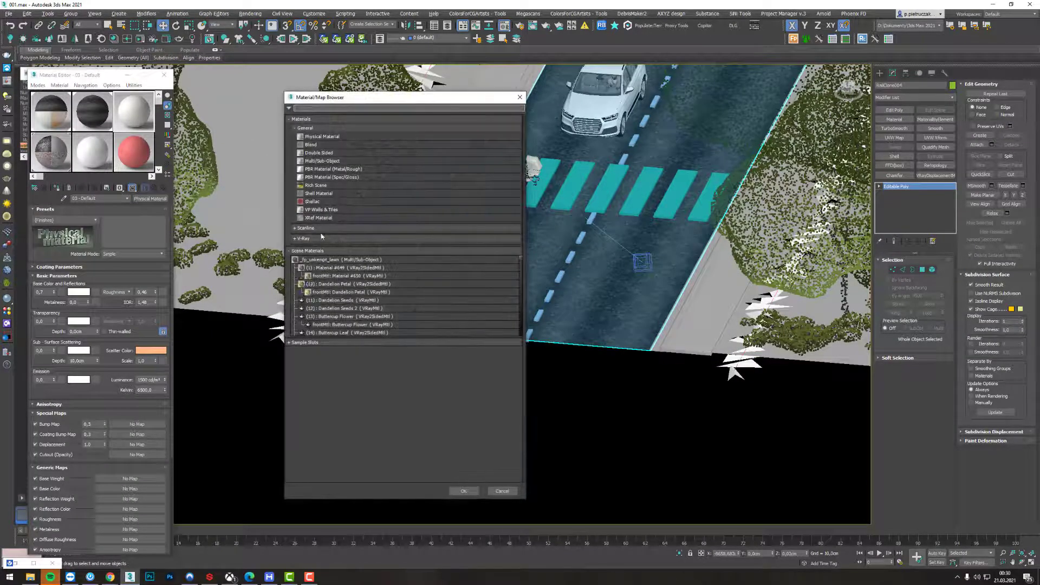
left_click(323, 238)
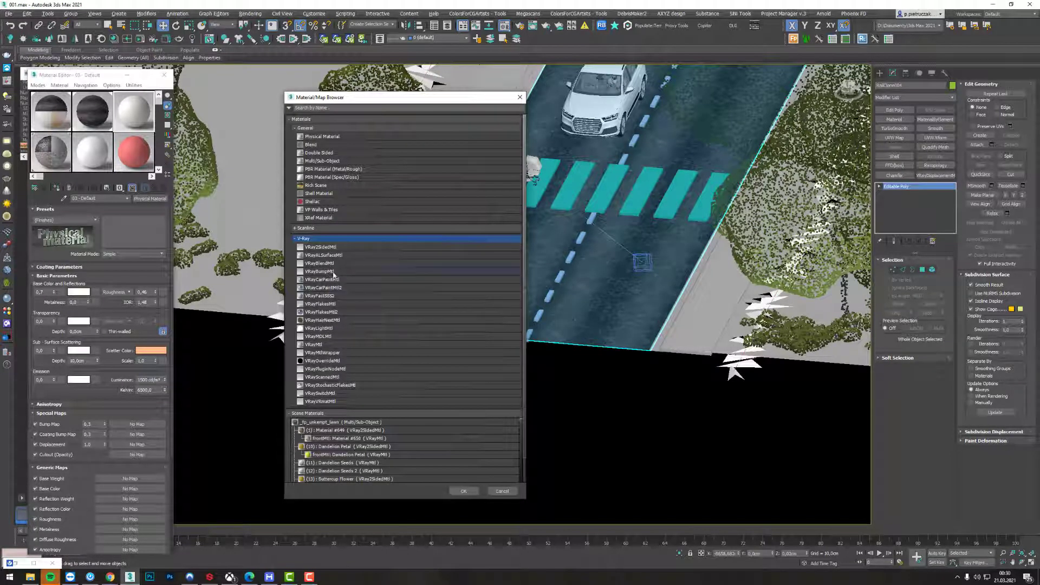
double_click(341, 262)
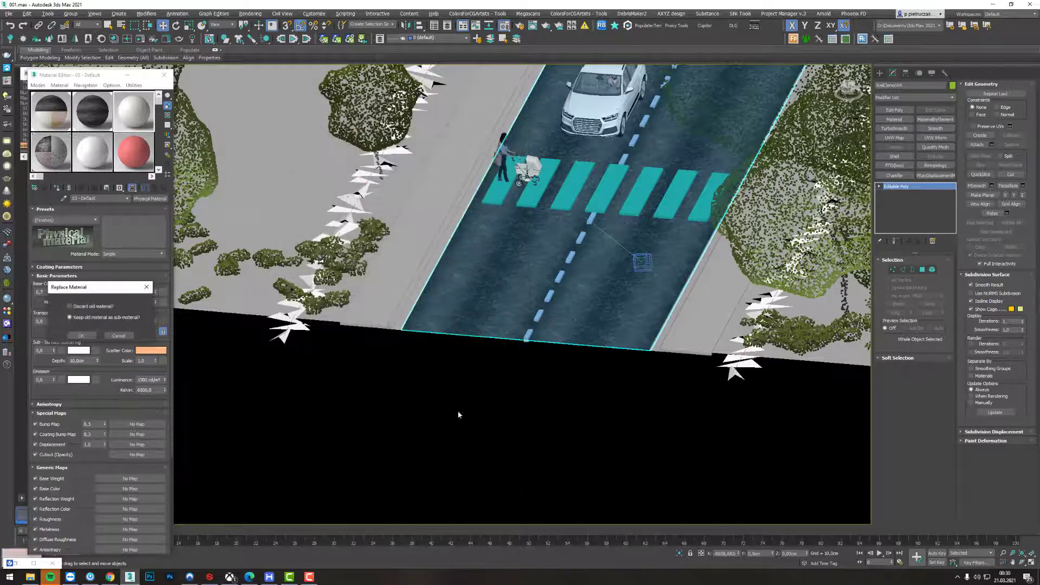
left_click(81, 336)
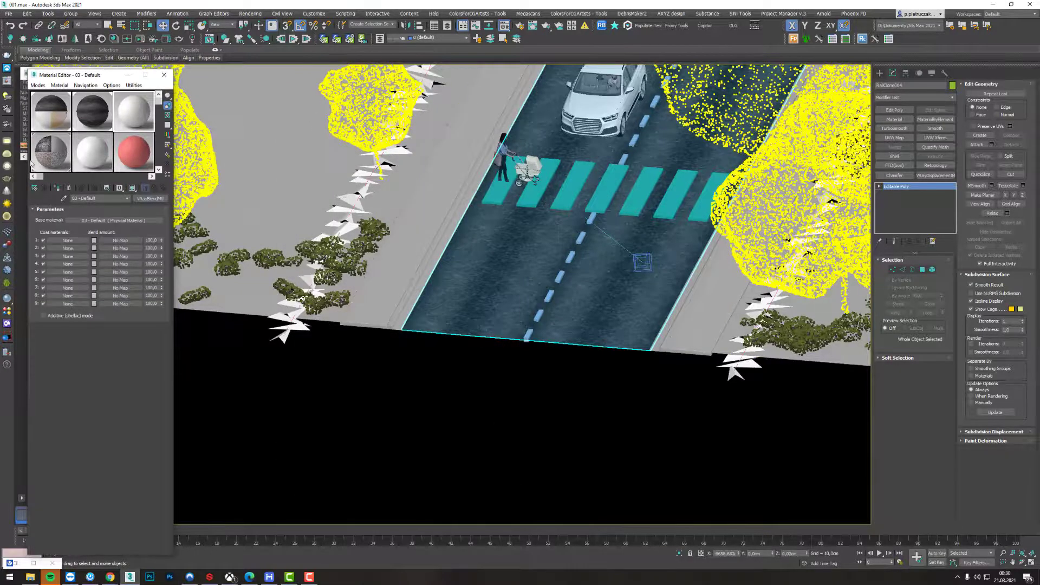
Step: Copy the asphalt material and paste it into the blend material's base material slot
left_click(97, 111)
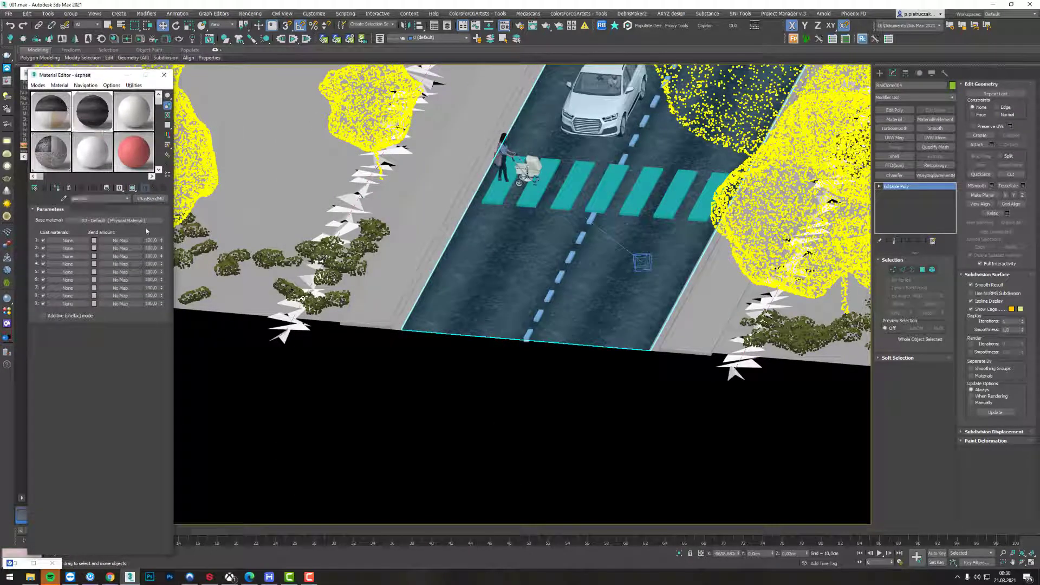
right_click(151, 200)
left_click(172, 212)
left_click(134, 111)
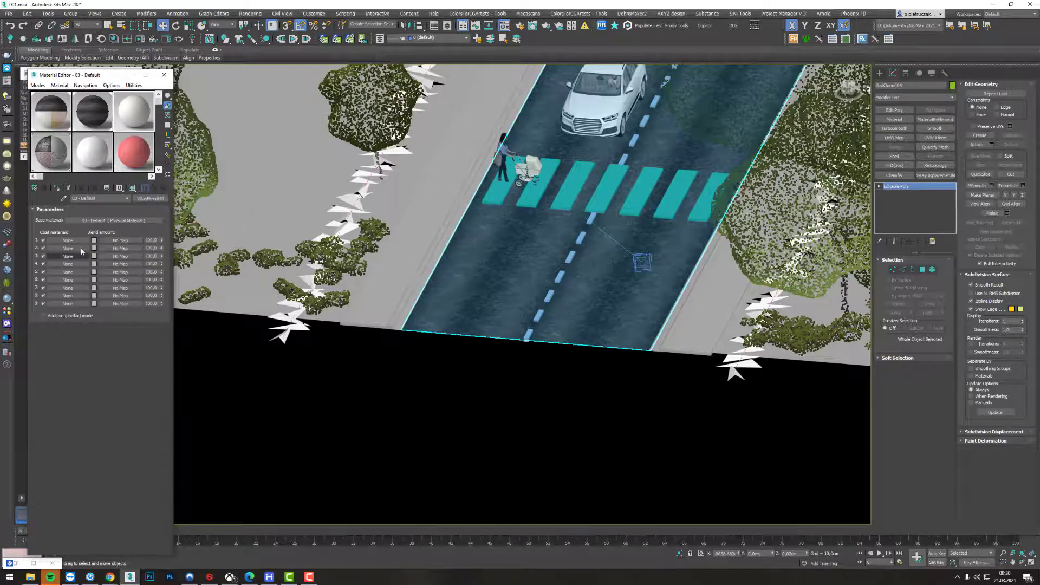
right_click(92, 221)
left_click(109, 265)
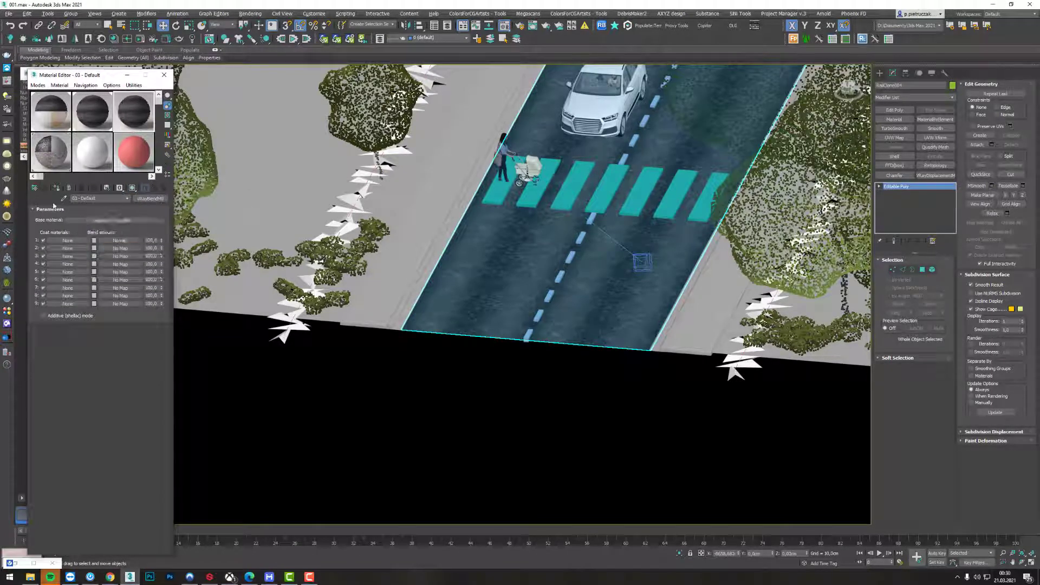
Step: Assign the blend material to the selected road surface
middle_click_drag(503, 245, 483, 213)
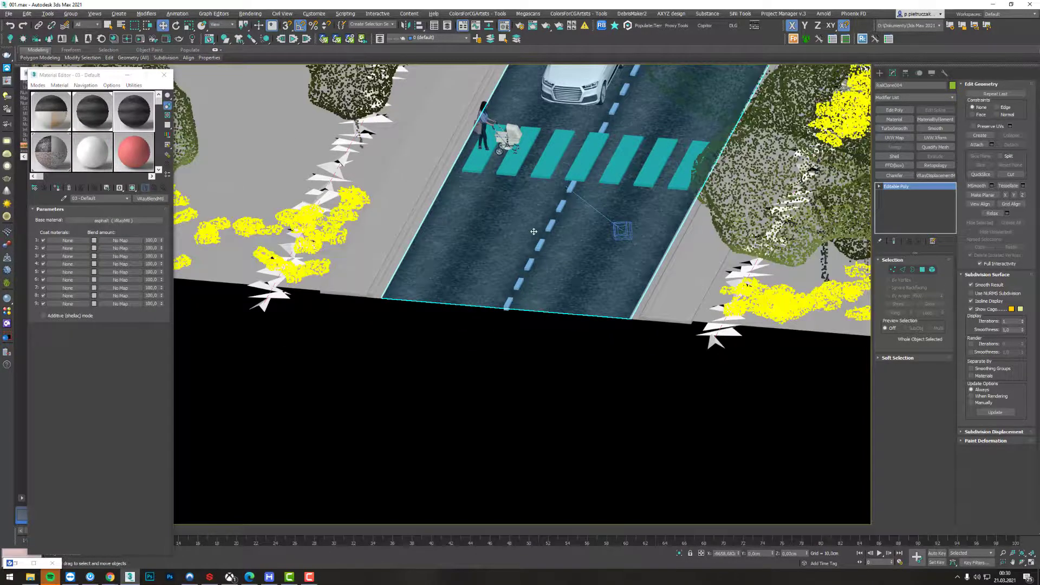
left_click(57, 189)
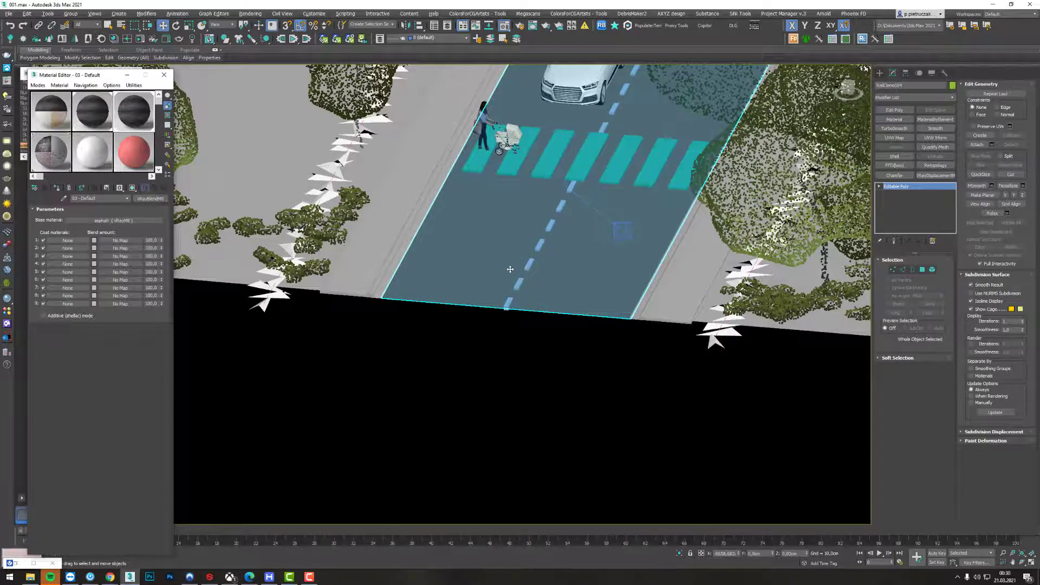
middle_click_drag(508, 270, 522, 238)
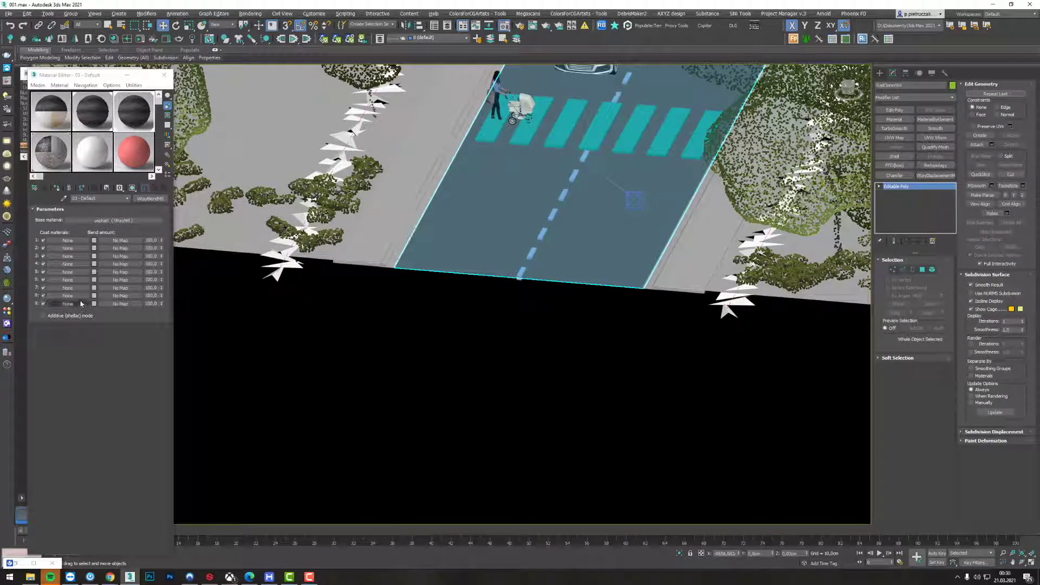
Step: Paste a copy of the asphalt material into the first coat slot and set its diffuse colour to white
right_click(73, 243)
left_click(94, 248)
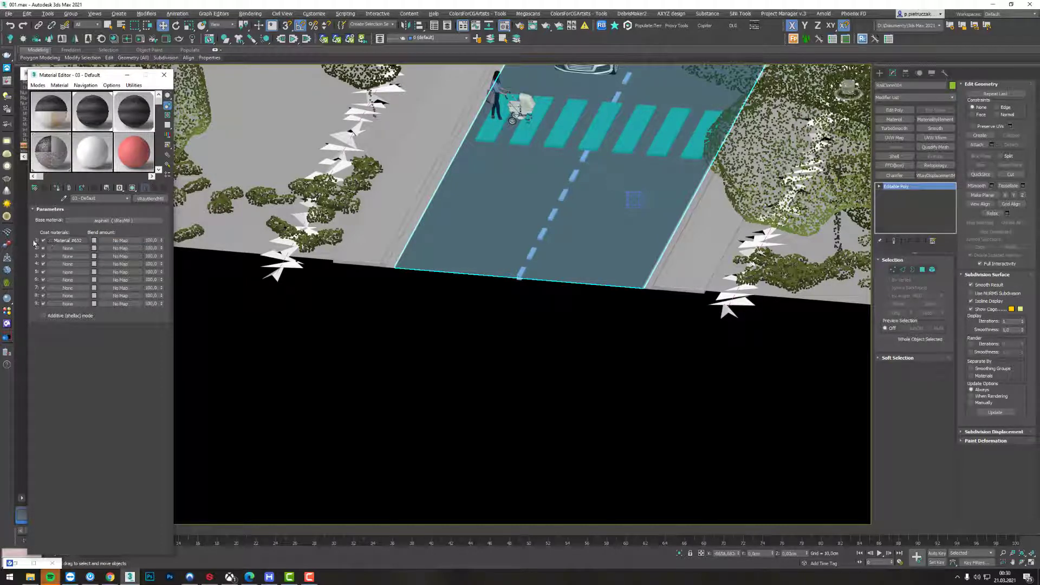
left_click(70, 241)
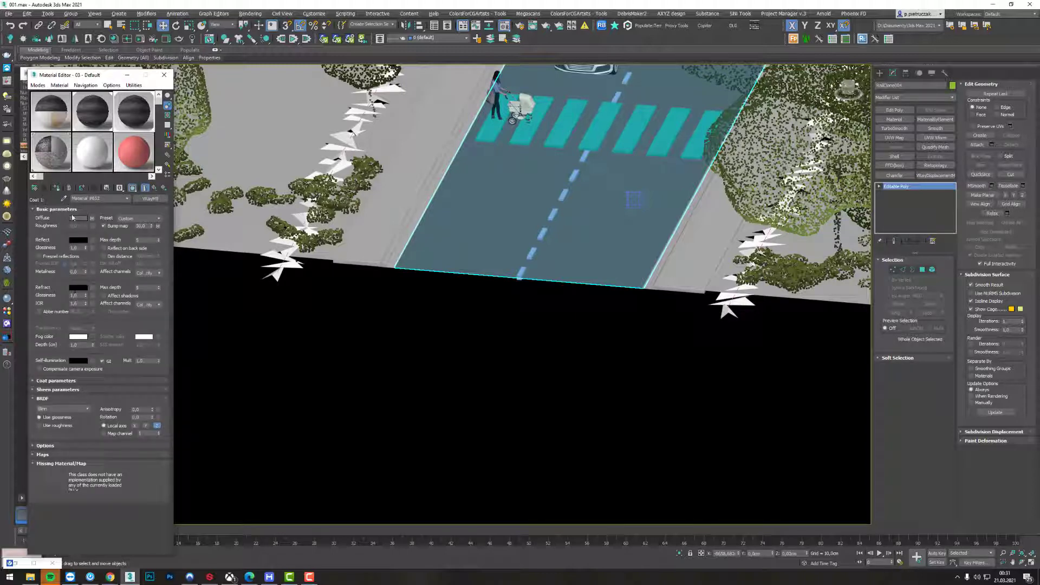
left_click(75, 218)
left_click_drag(240, 101, 241, 110)
left_click(300, 125)
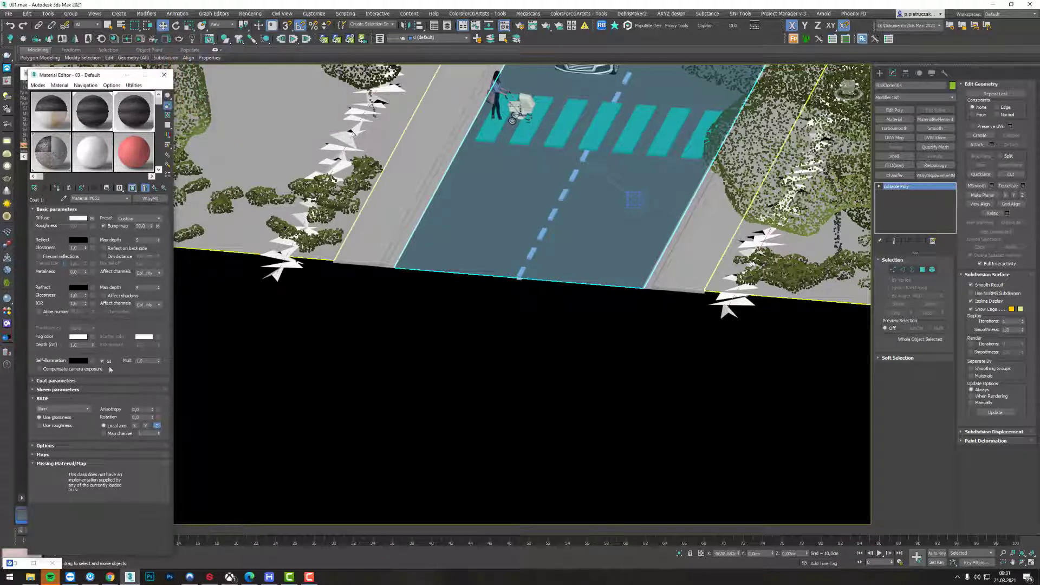
Step: Reduce the coat material's diffuse map amount, trying 20 first and settling on 10
left_click(42, 454)
left_click_drag(75, 329, 11, 313)
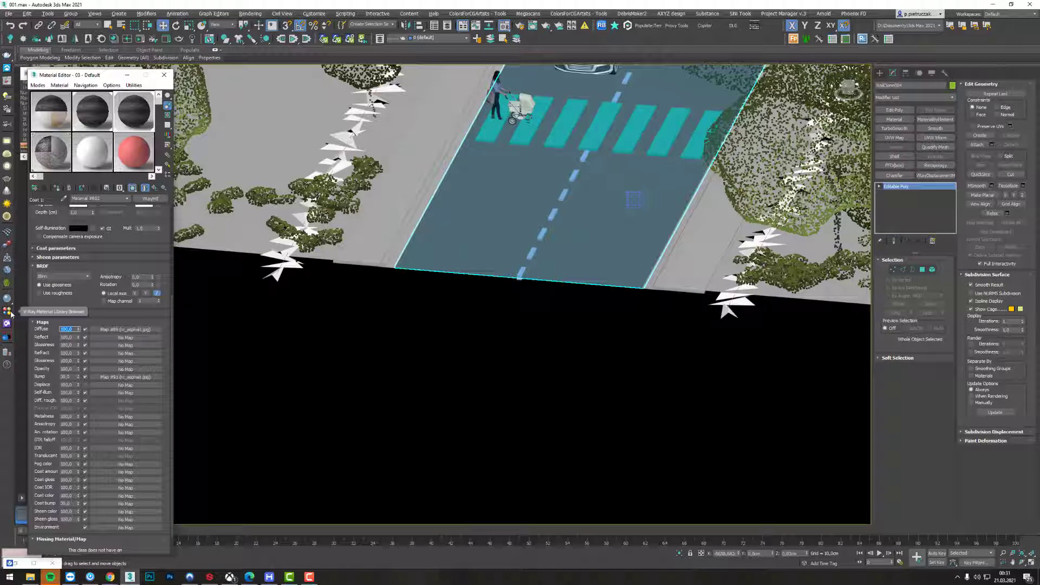
type("20")
key("Return")
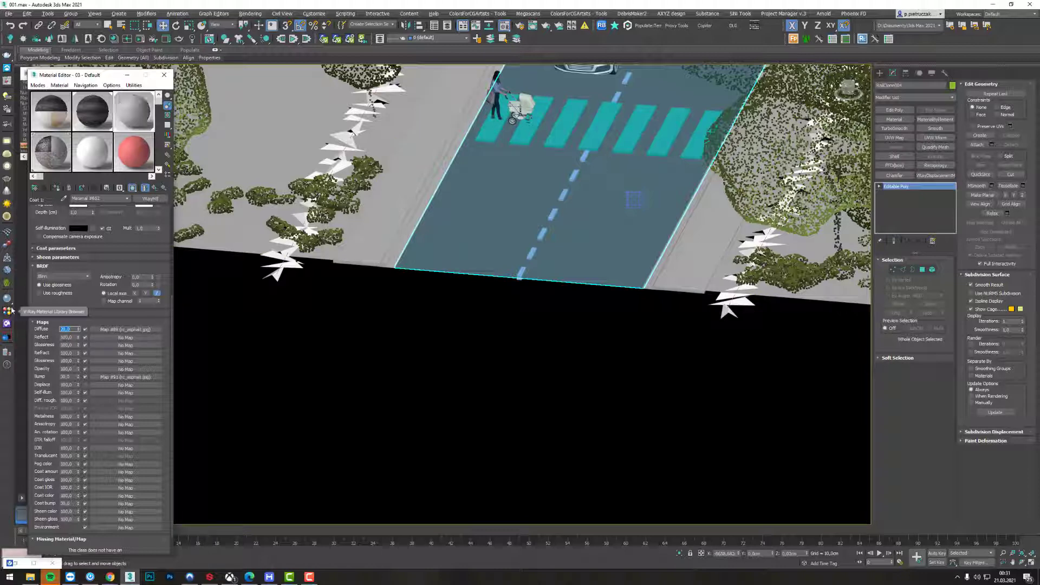
type("10")
key("Return")
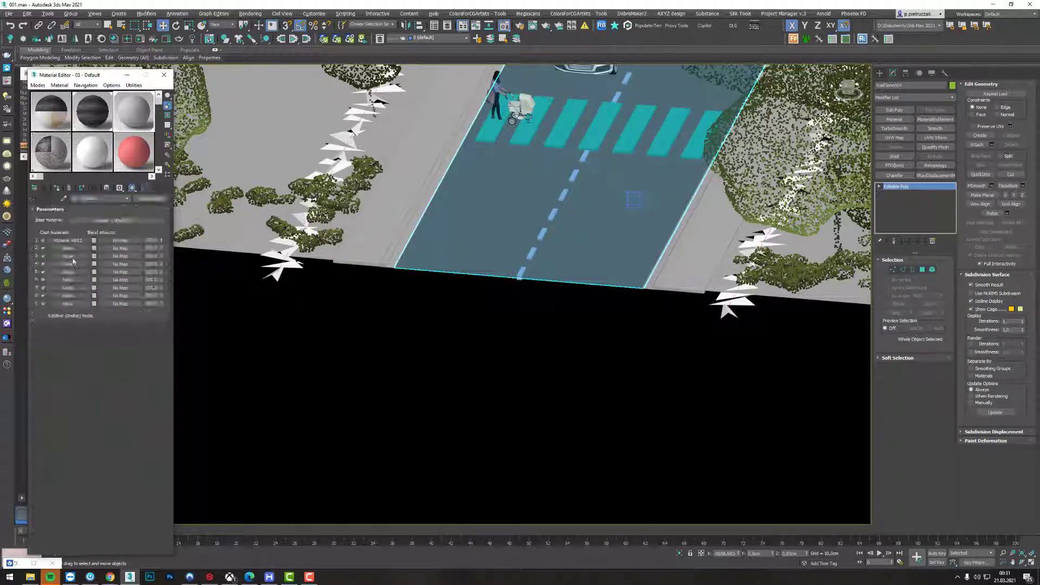
Step: Load a VRayDistanceTex map as the blend amount of the first coat material
left_click(108, 239)
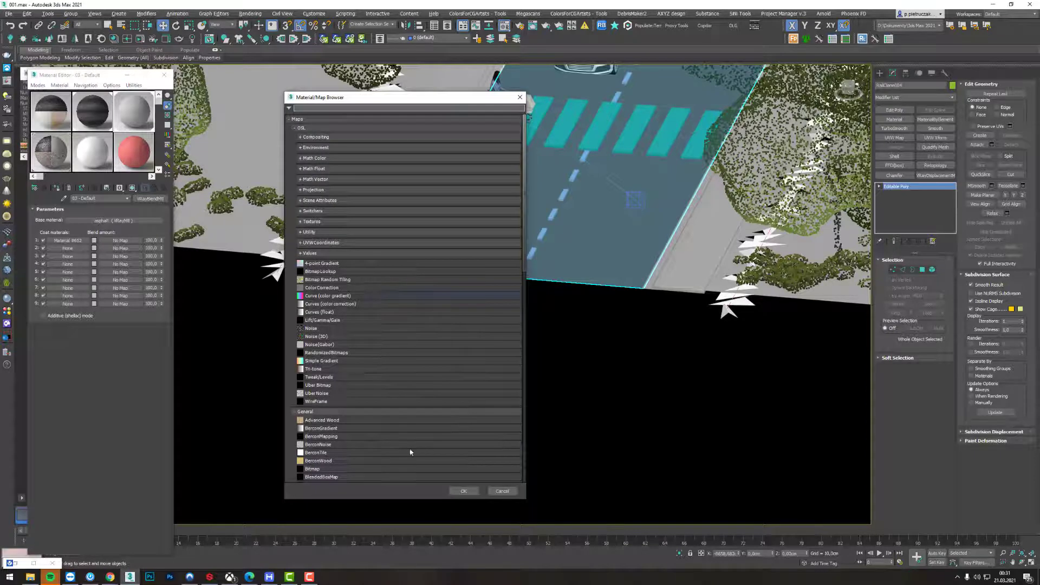
scroll(410, 452, "down", 15)
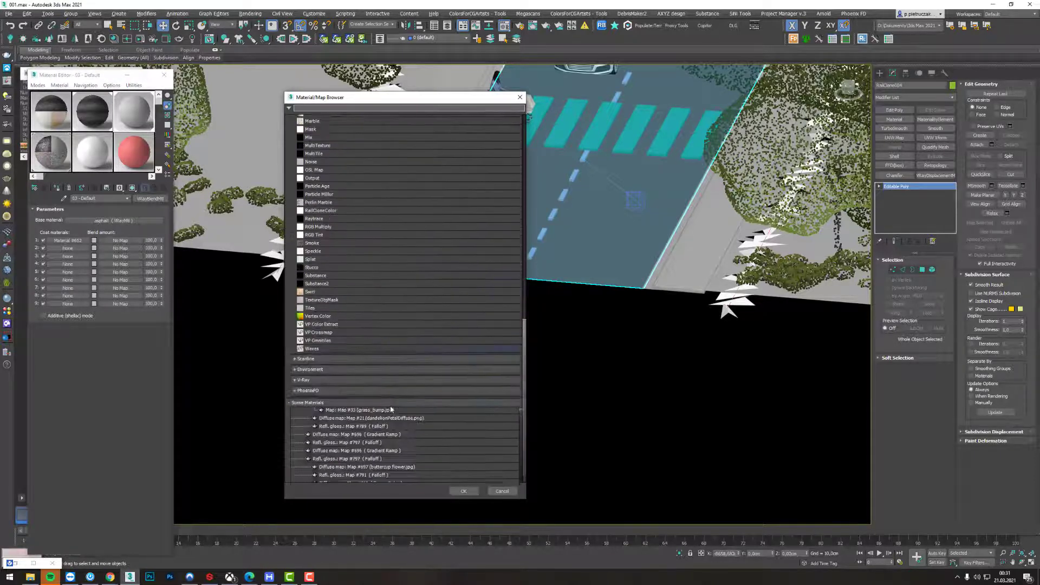
left_click(304, 389)
scroll(342, 422, "down", 3)
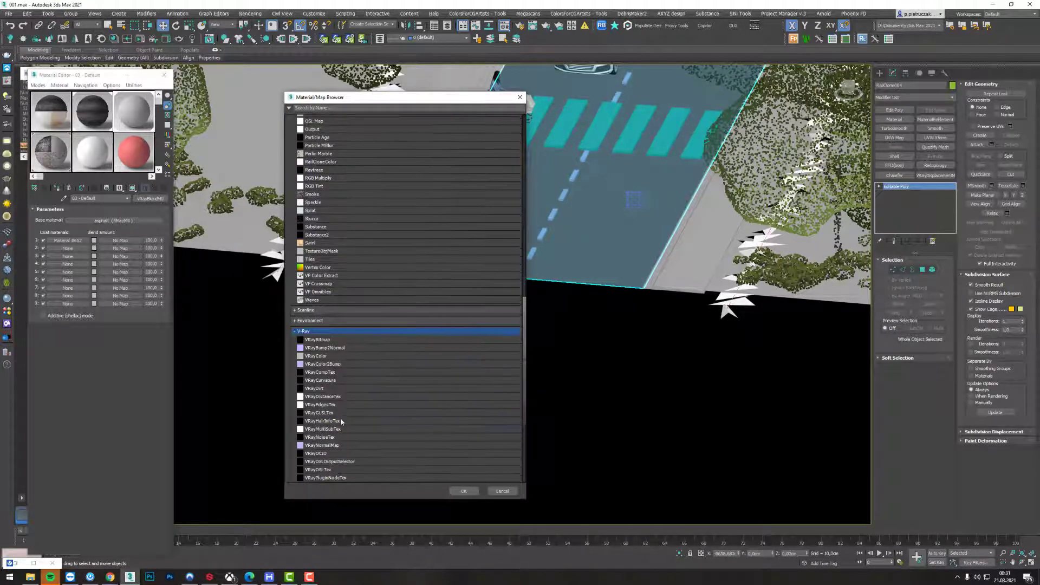
double_click(344, 395)
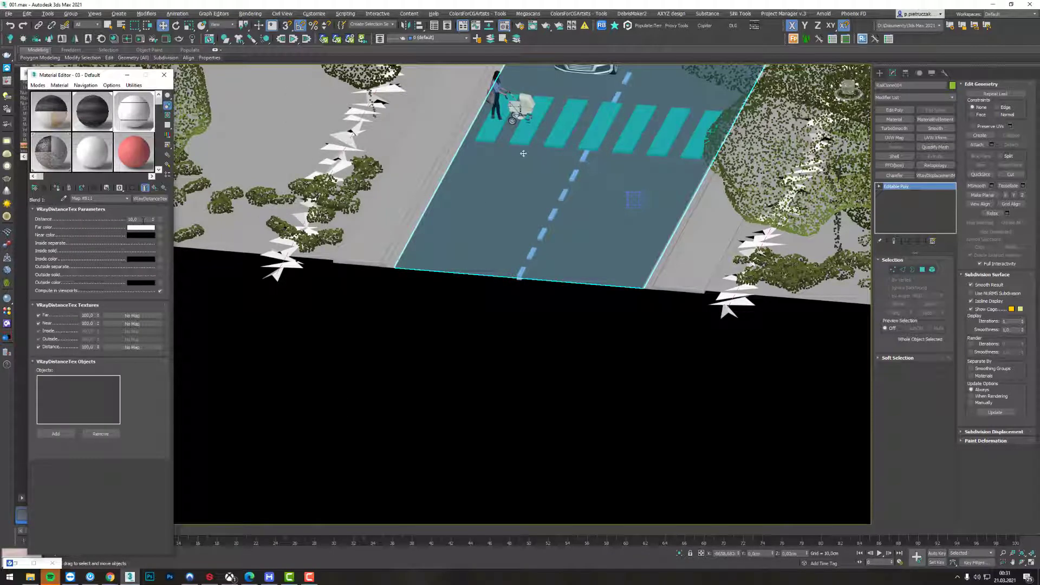
Step: Add the dashed centre line and the crosswalk stripes to the VRayDistanceTex object list
scroll(523, 154, "up", 5)
scroll(515, 162, "down", 3)
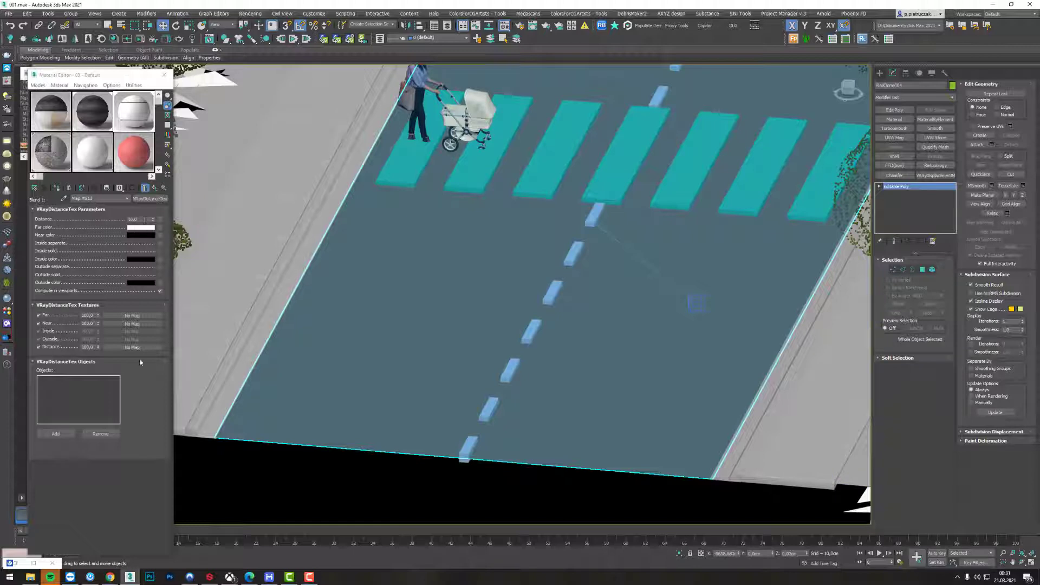
left_click(55, 433)
left_click(55, 434)
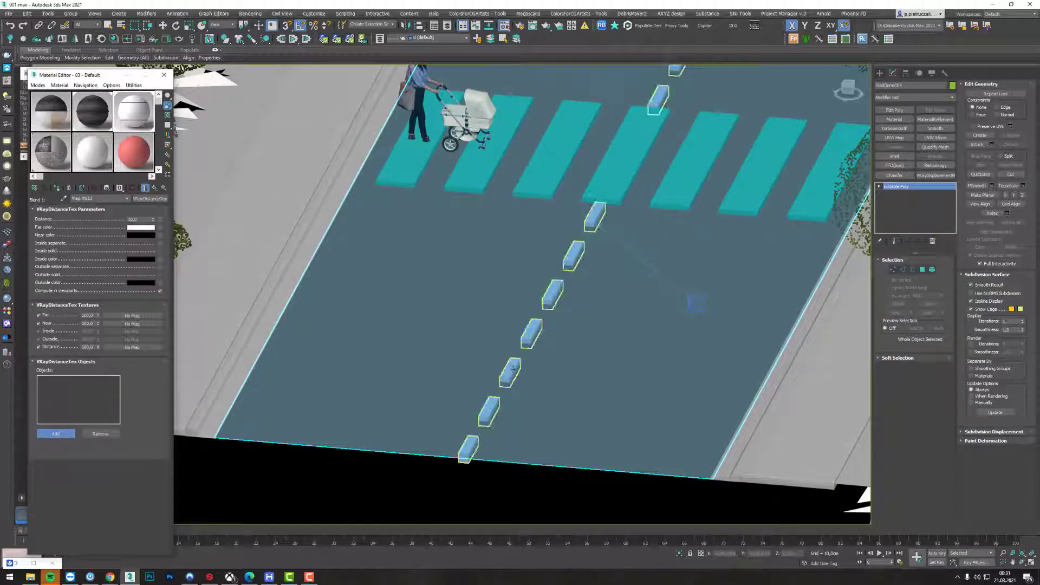
left_click(513, 369)
left_click(614, 174)
left_click(611, 173)
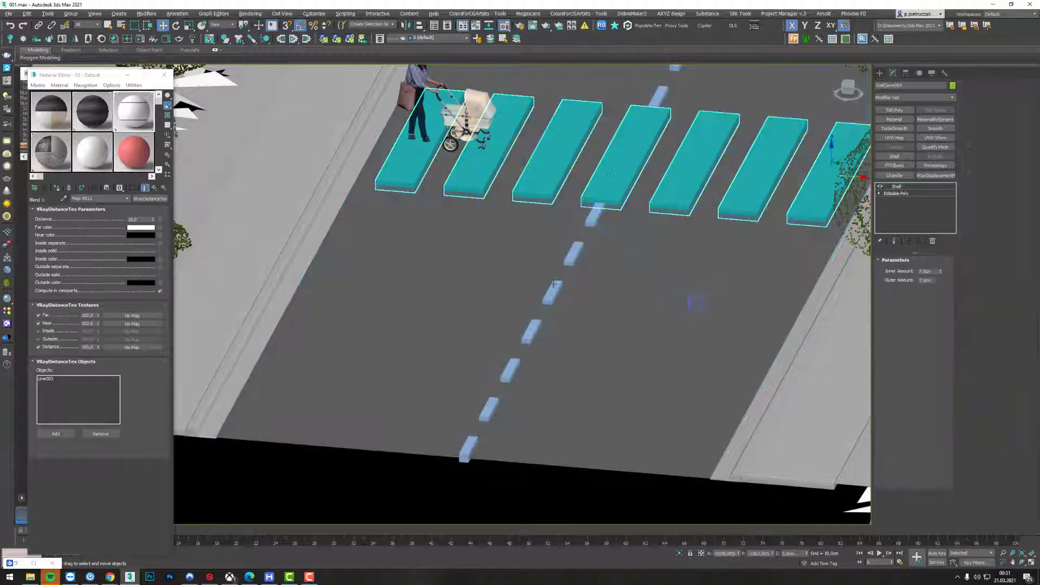
left_click(60, 433)
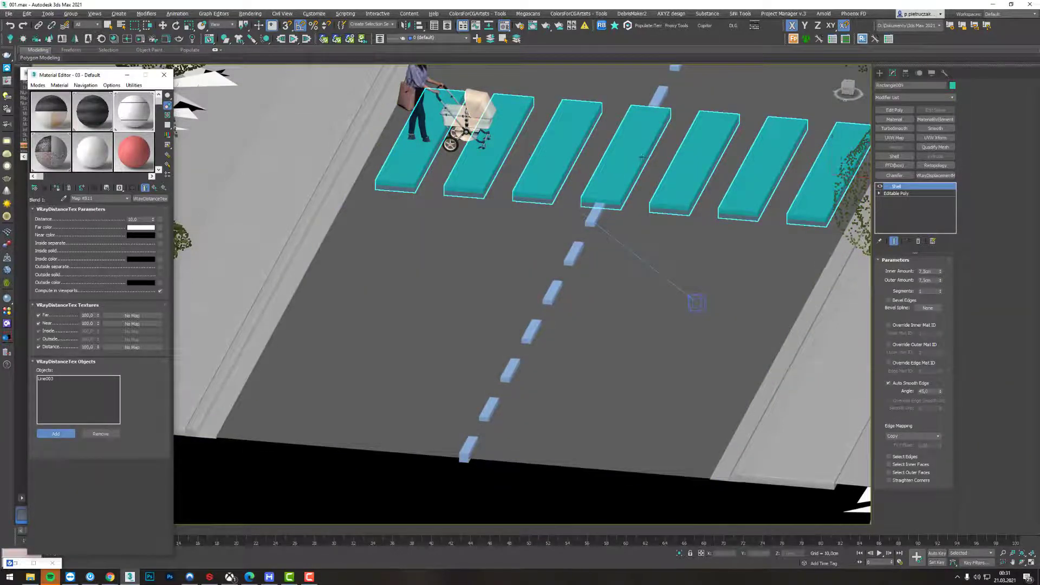
left_click(185, 360)
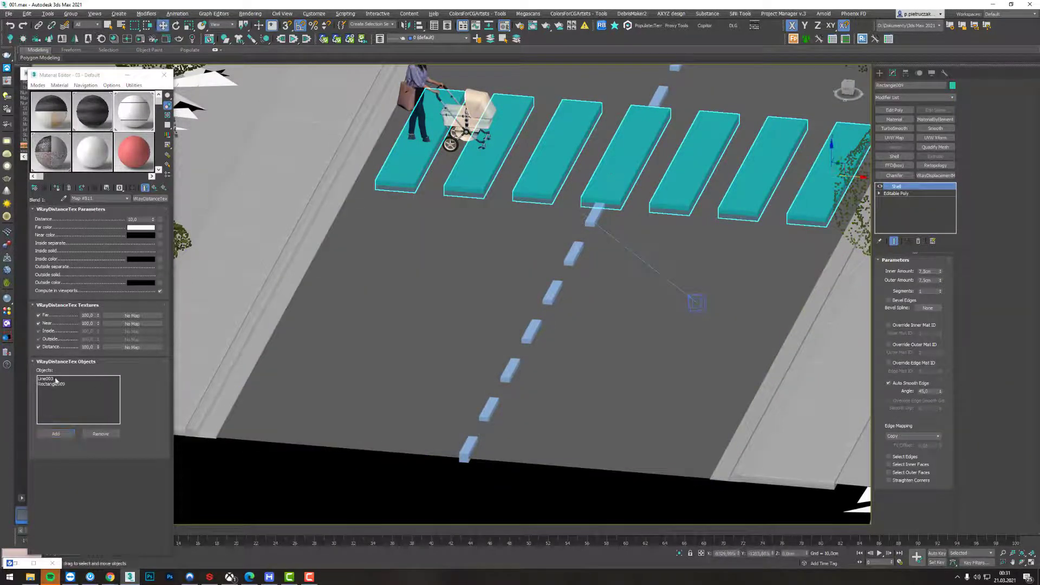
left_click(100, 434)
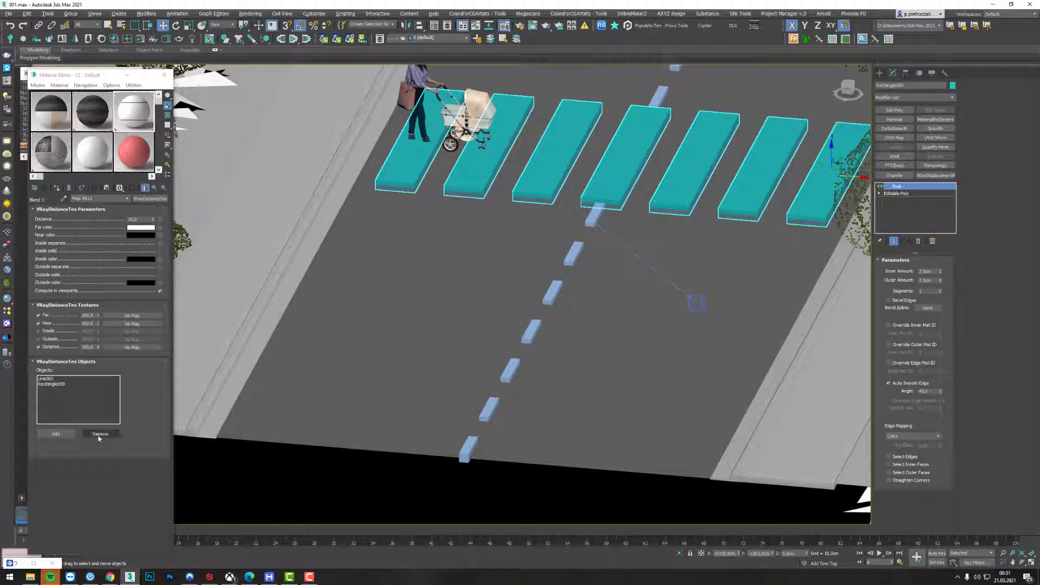
right_click(413, 252)
middle_click_drag(312, 283, 318, 274)
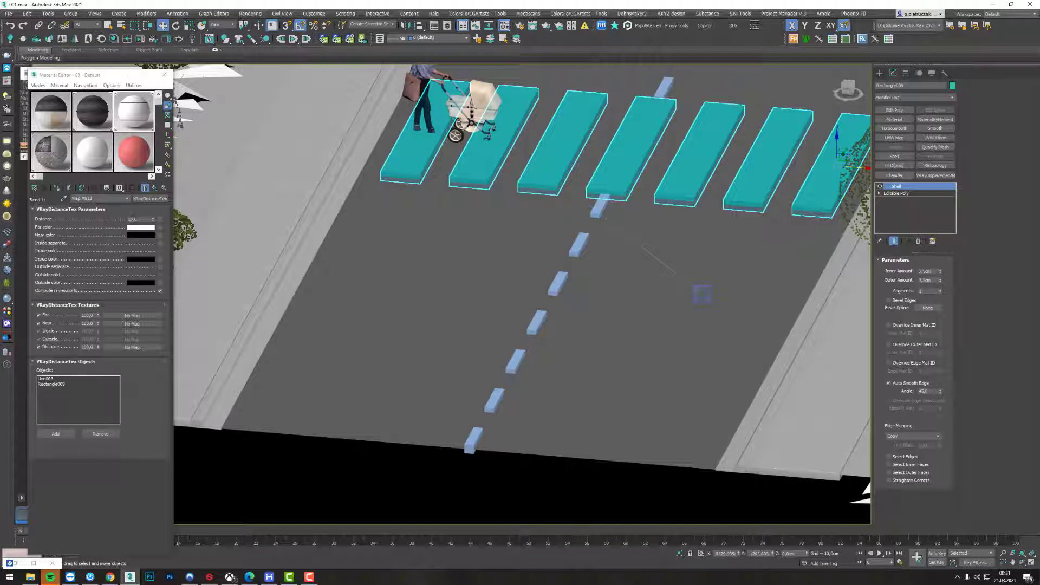
Step: Set the distance texture's distance to 0 and its far colour to black
left_click(92, 218)
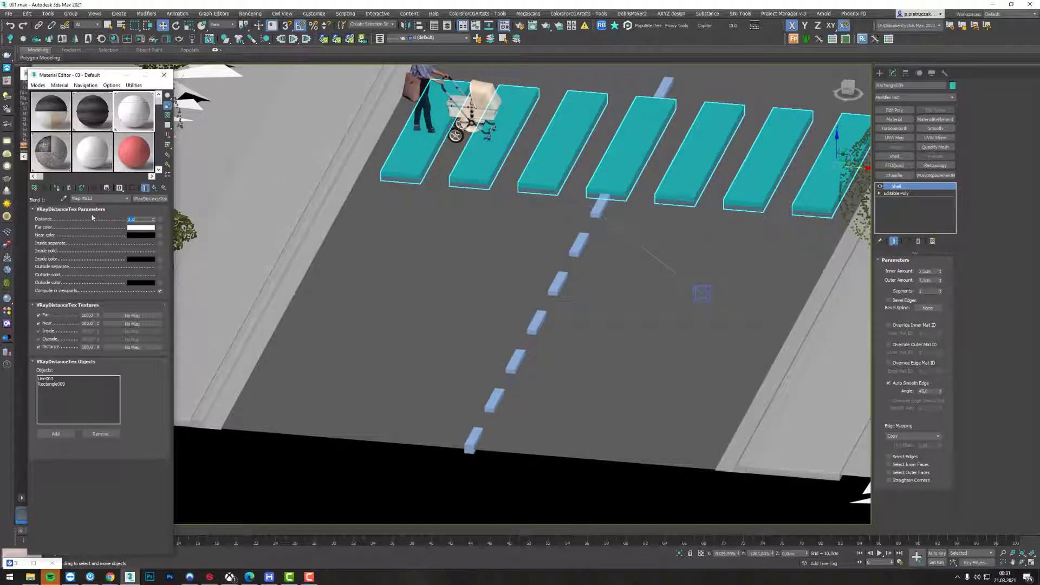
left_click(152, 229)
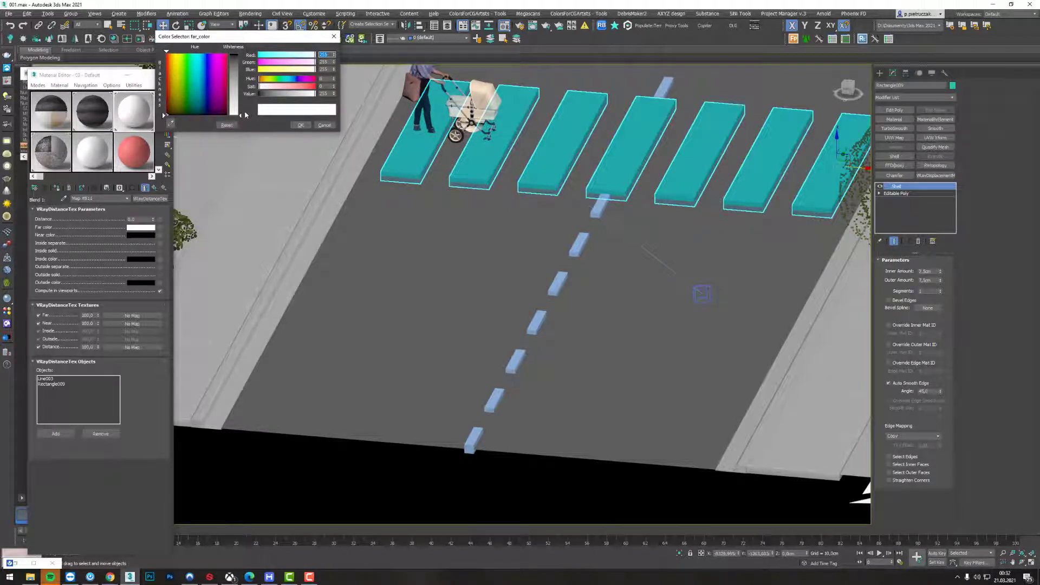
left_click_drag(242, 116, 242, 54)
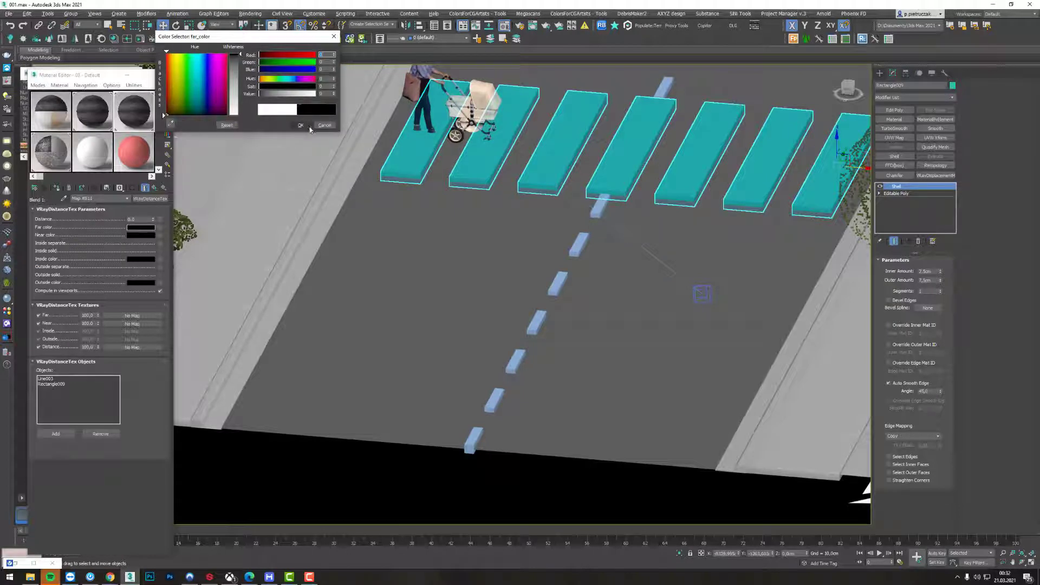
left_click(301, 125)
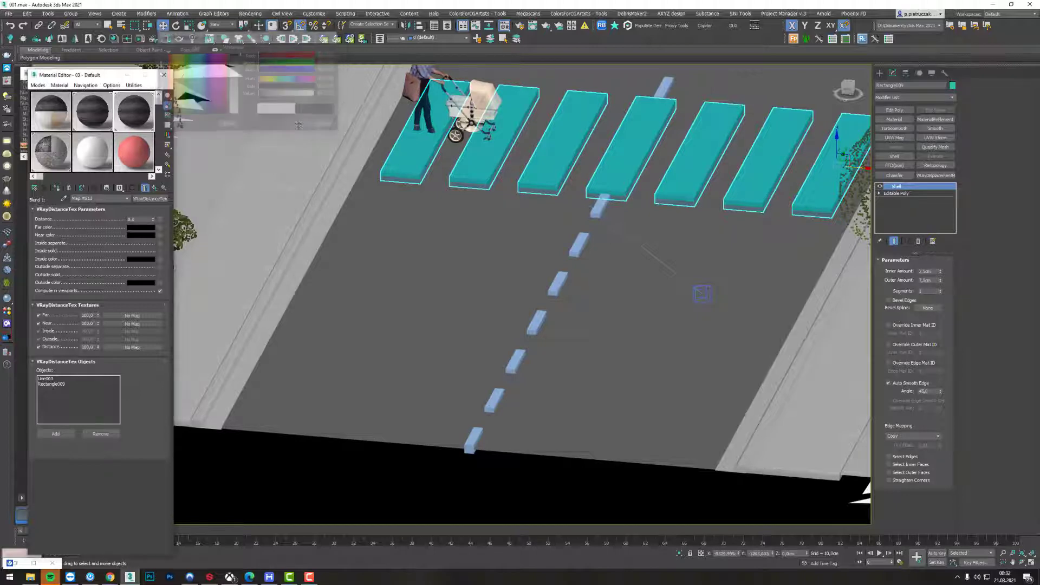
Step: Set the distance texture's near colour to white and enable Inside separate
left_click(141, 236)
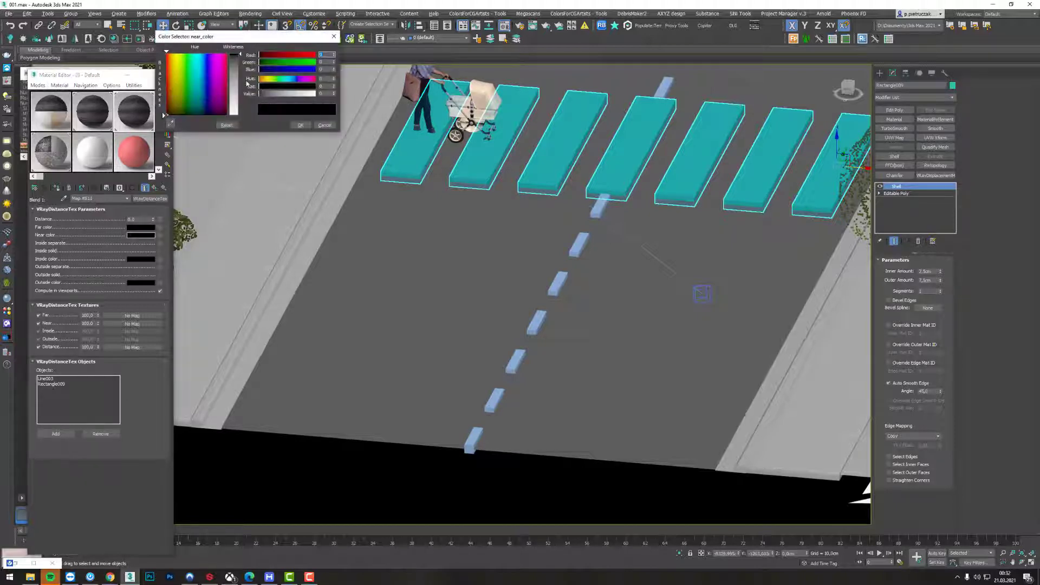
left_click_drag(241, 50, 241, 111)
left_click(301, 125)
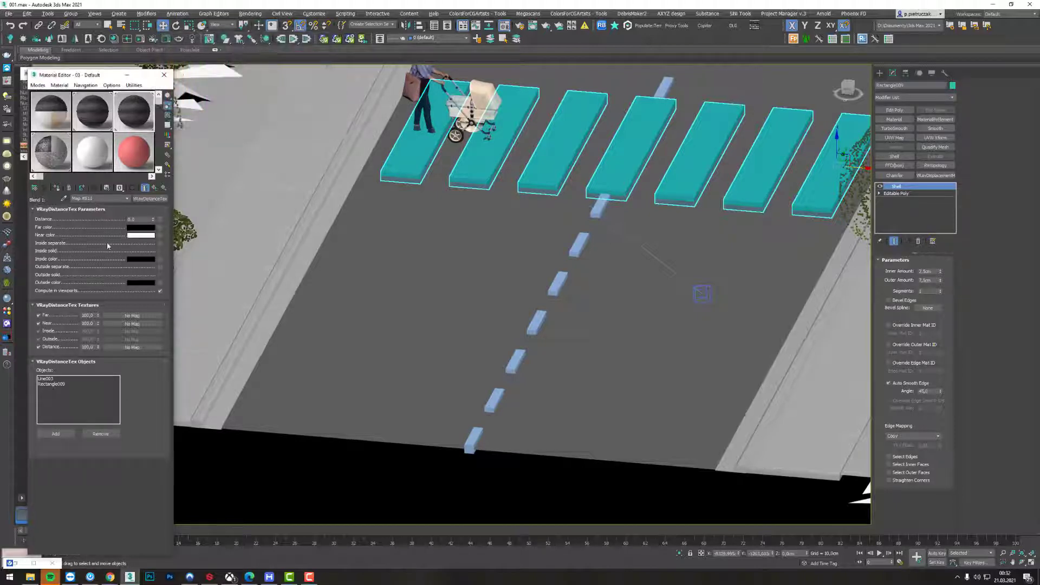
left_click(160, 243)
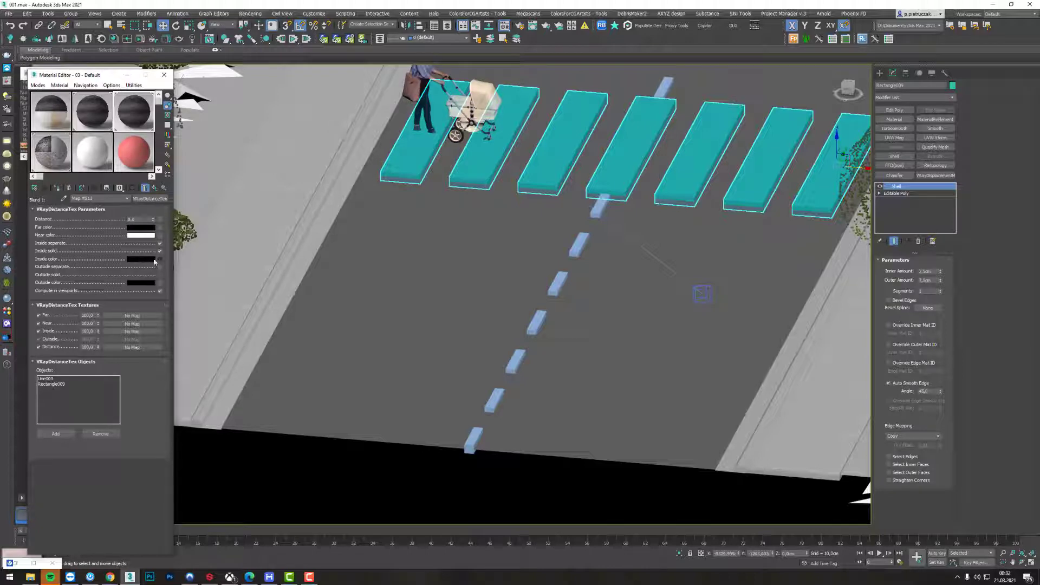
Step: Set the distance texture's inside colour to white and enable Outside separate and Outside solid
left_click(154, 260)
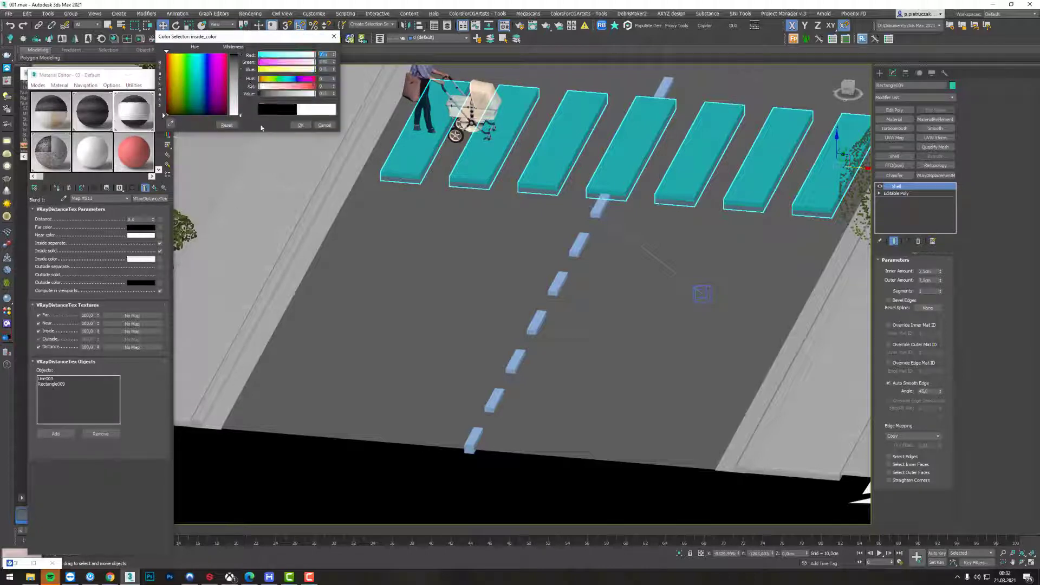
left_click(299, 125)
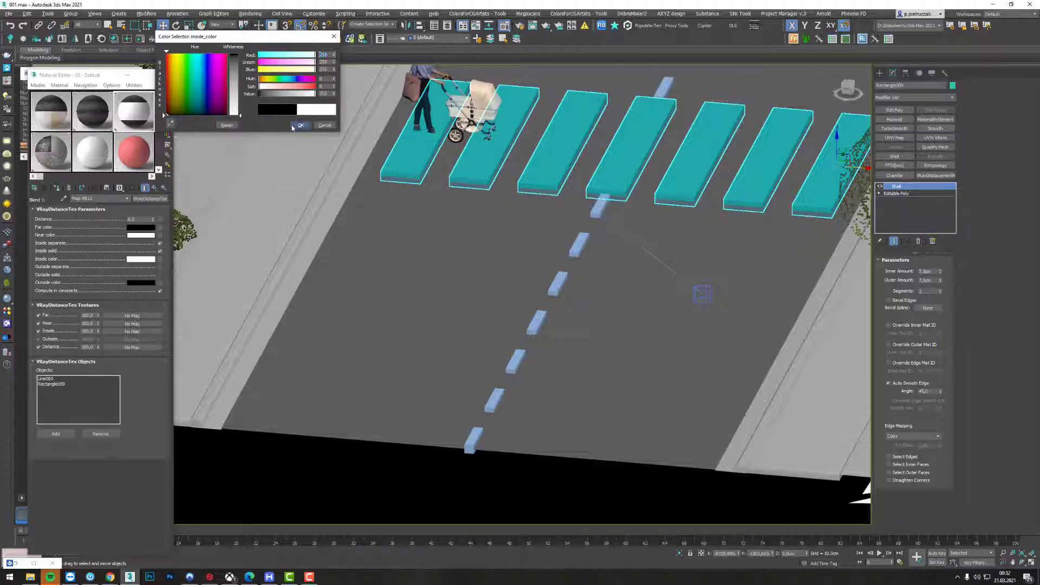
left_click(161, 268)
left_click(160, 274)
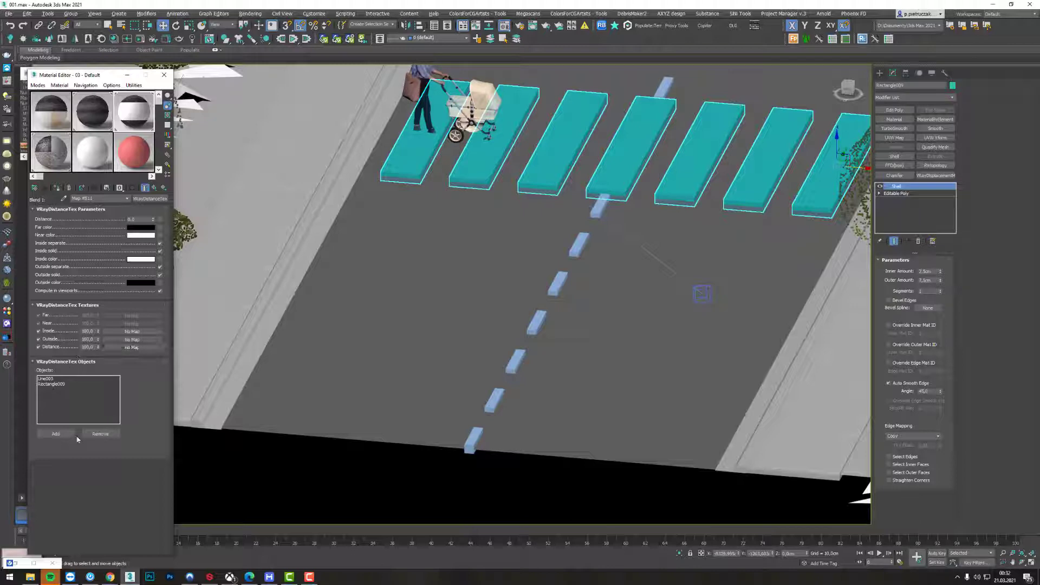
Step: Make the dashed centre line and the crosswalk stripes non-renderable in their object properties
middle_click_drag(591, 207, 531, 223)
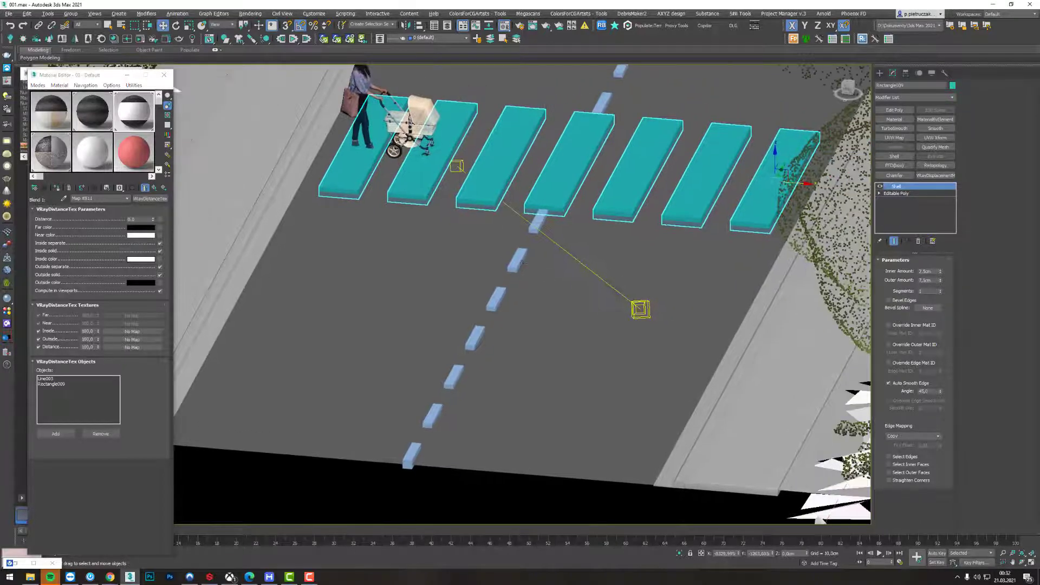
left_click(519, 263, "ctrl")
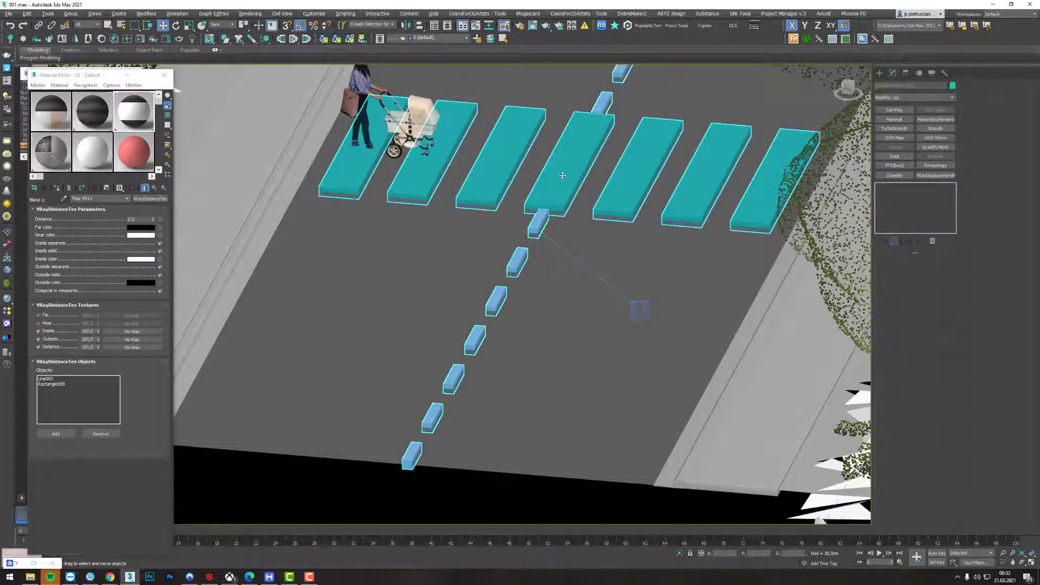
right_click(562, 172)
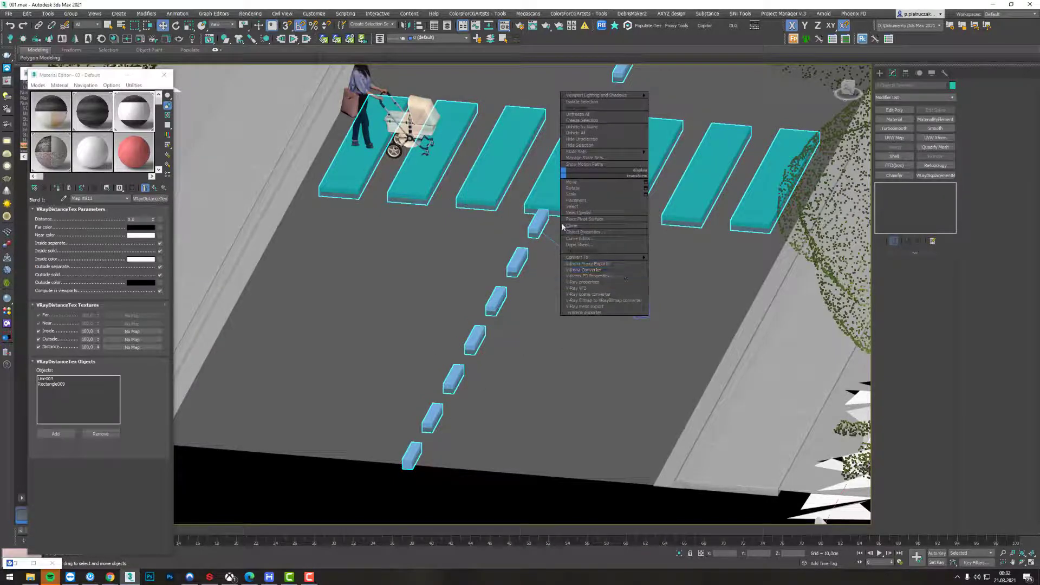
left_click(582, 232)
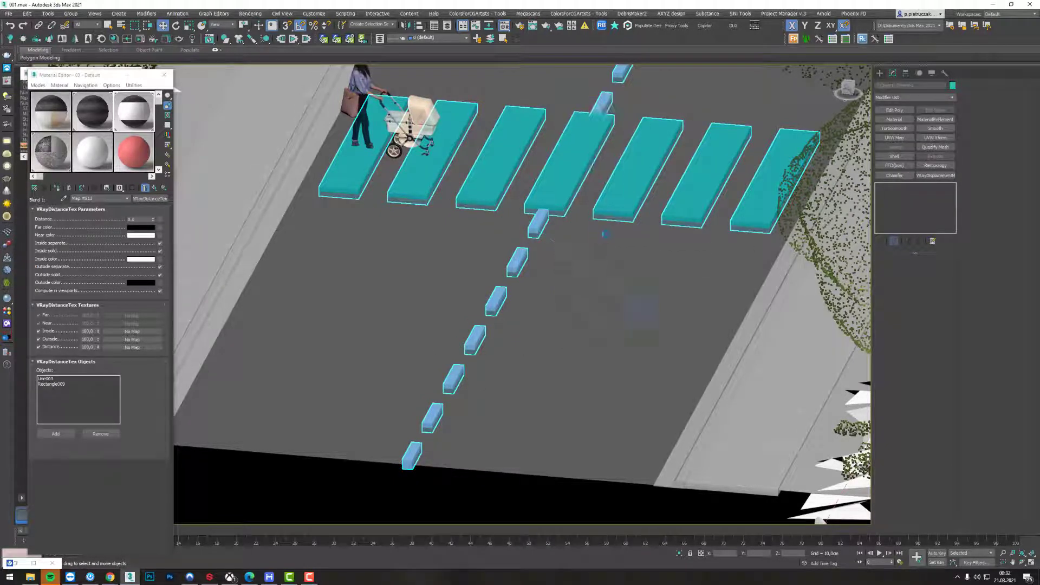
left_click(539, 276)
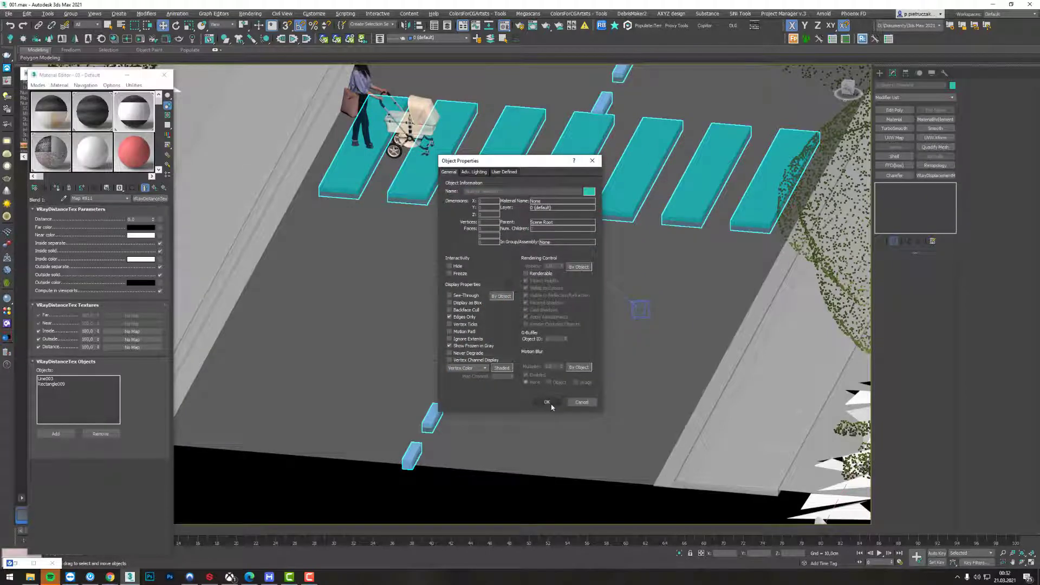
left_click(548, 403)
Step: Return to the blend material's top level and render the street view in the V-Ray Frame Buffer
middle_click_drag(583, 284, 666, 413)
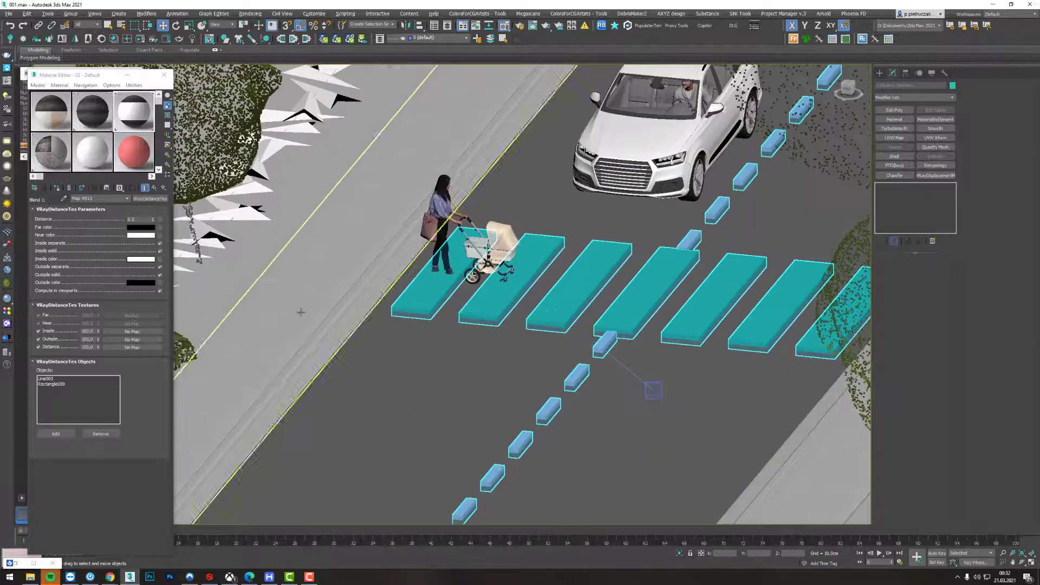
left_click(155, 188)
middle_click_drag(495, 249, 363, 225)
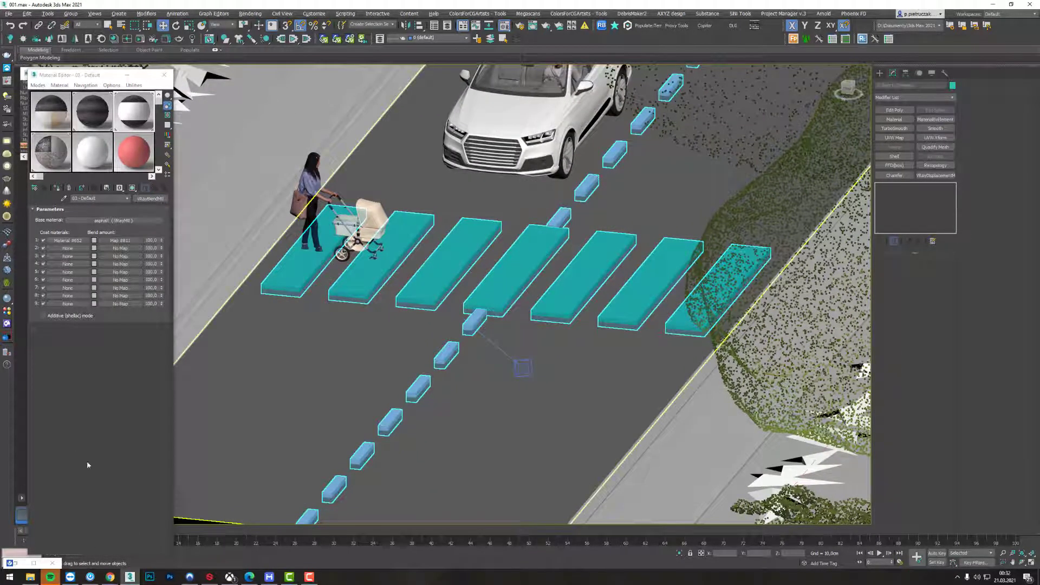
left_click(16, 564)
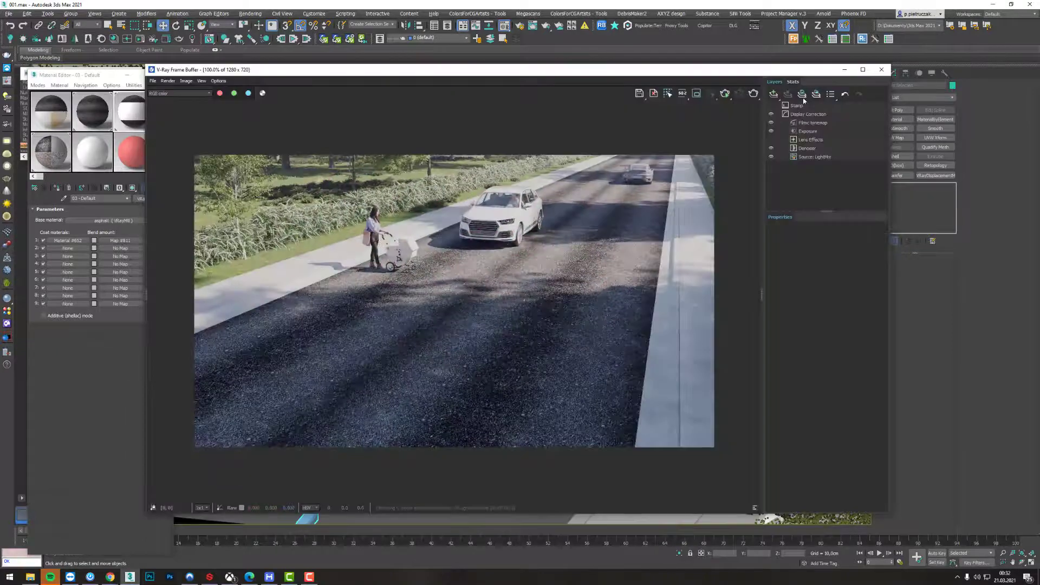
left_click(753, 93)
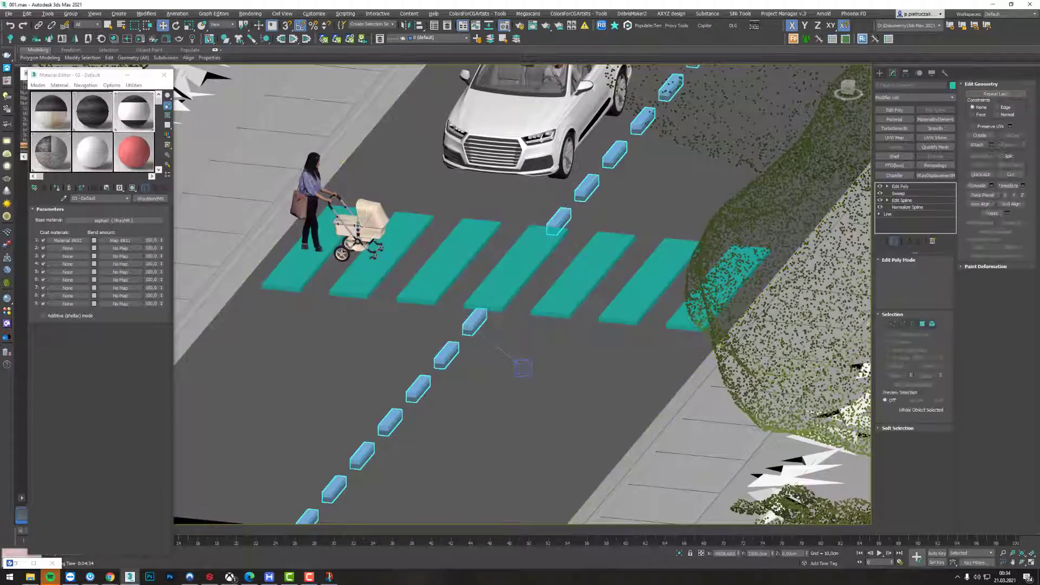
Step: Delete the two centre-line dashes directly in front of and behind the crosswalk as elements
left_click(933, 324)
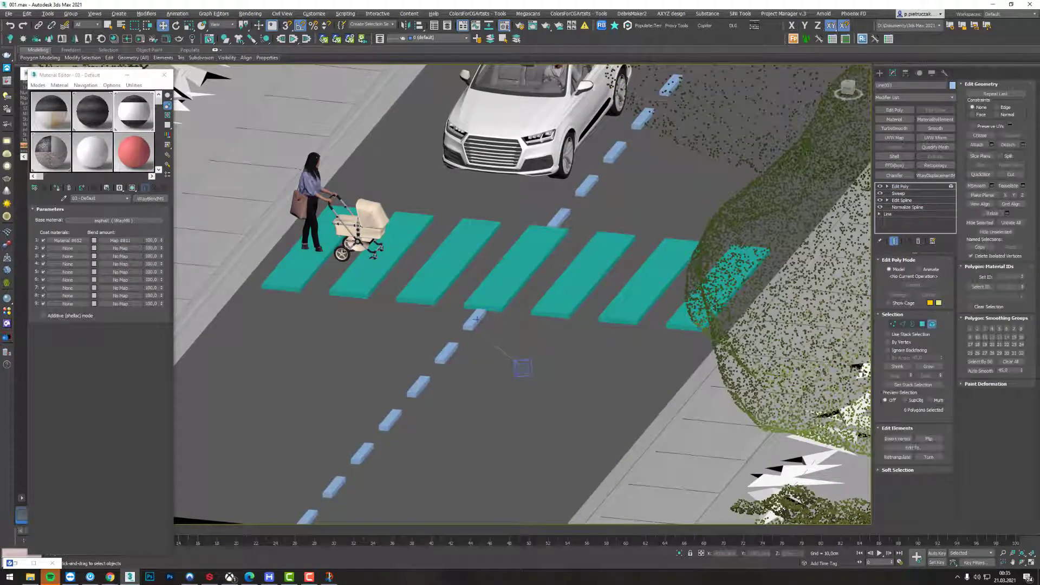
left_click(475, 319)
left_click(563, 217, "ctrl")
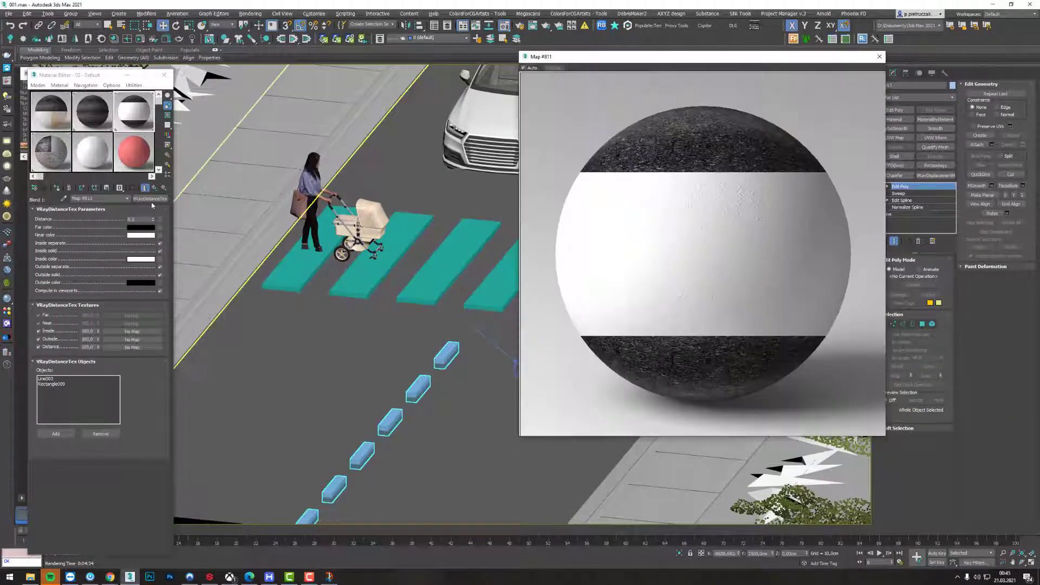
Step: Replace the blend-amount map with a Composite map, keeping the VRayDistanceTex as its first layer, and add a second layer
left_click(152, 202)
left_click(152, 200)
scroll(343, 355, "up", 10)
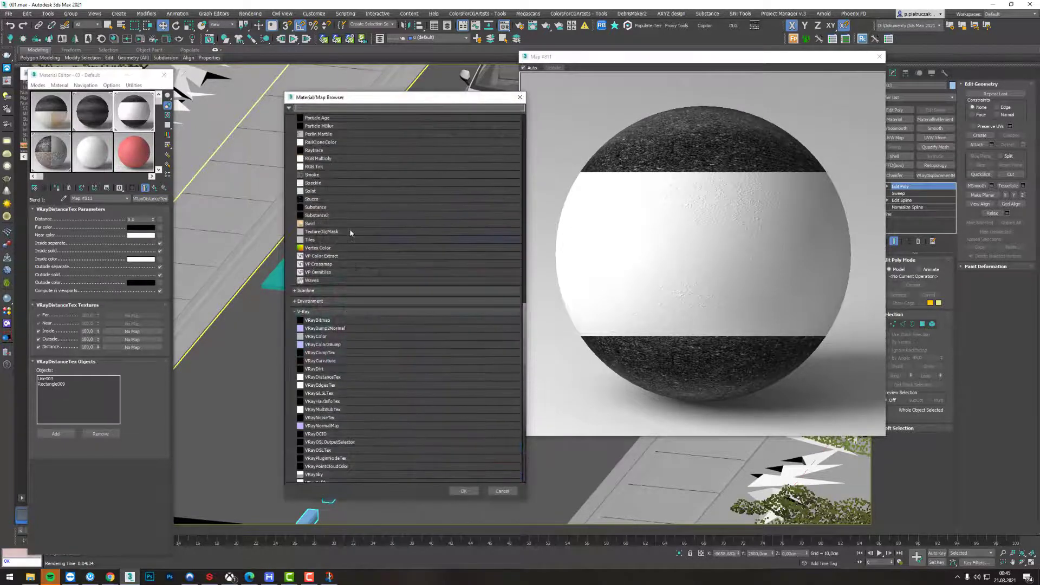
double_click(330, 191)
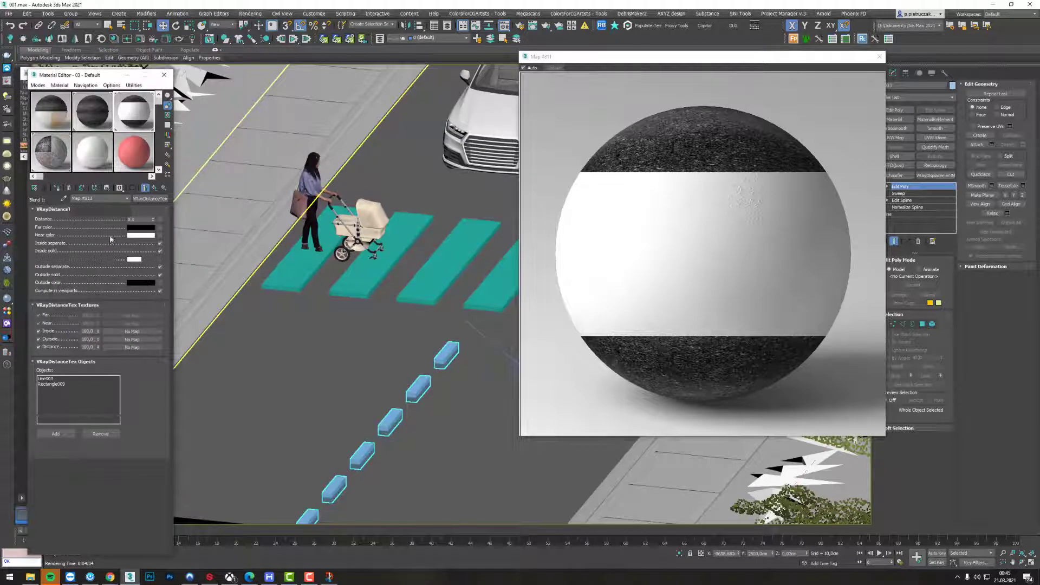
left_click(159, 218)
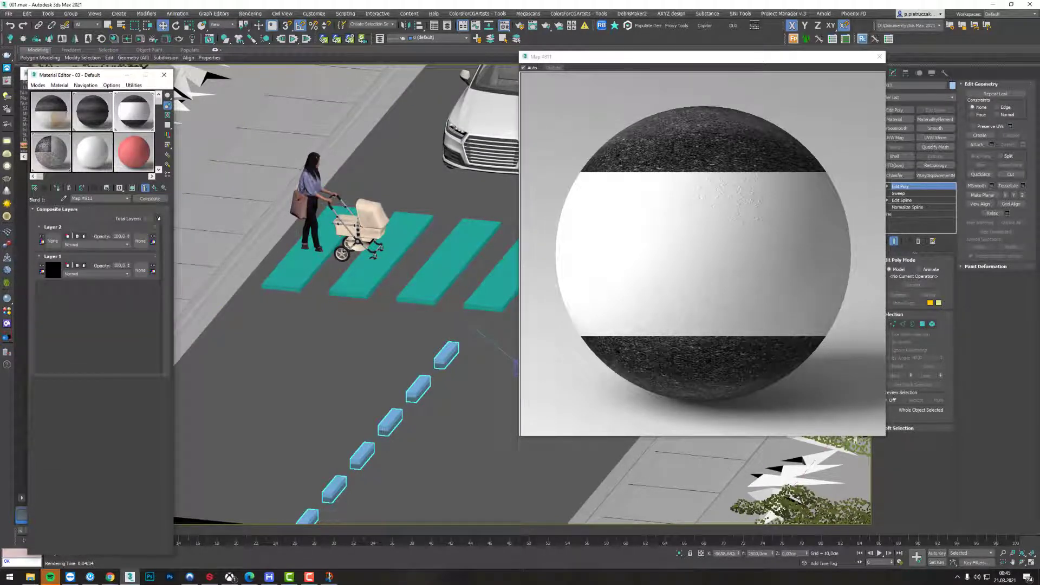
Step: Load the black-and-white dirt bitmap into Layer 2 of the Composite map and set its blending mode to Multiply
left_click_drag(740, 220, 53, 243)
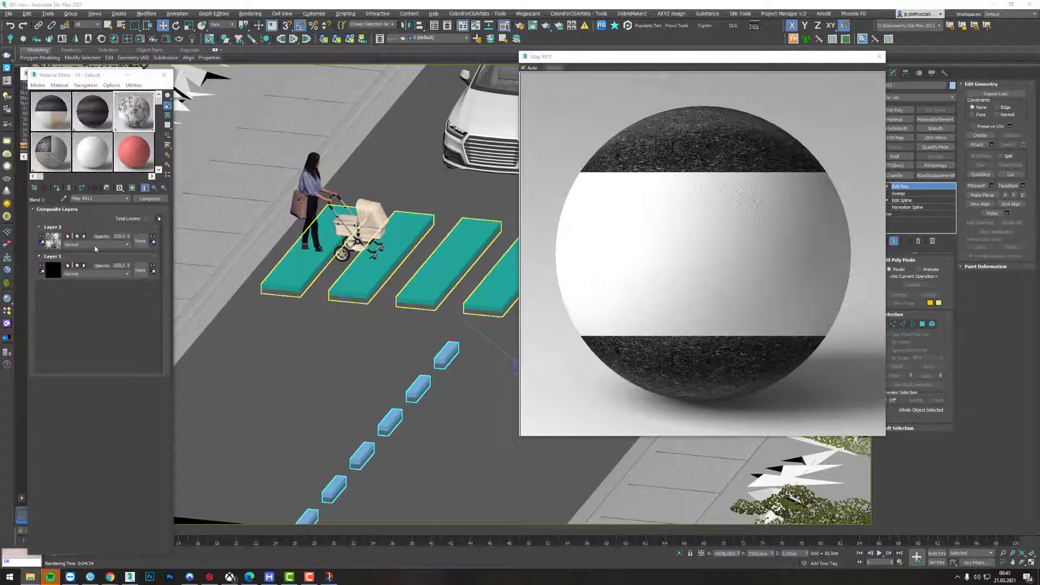
left_click(95, 245)
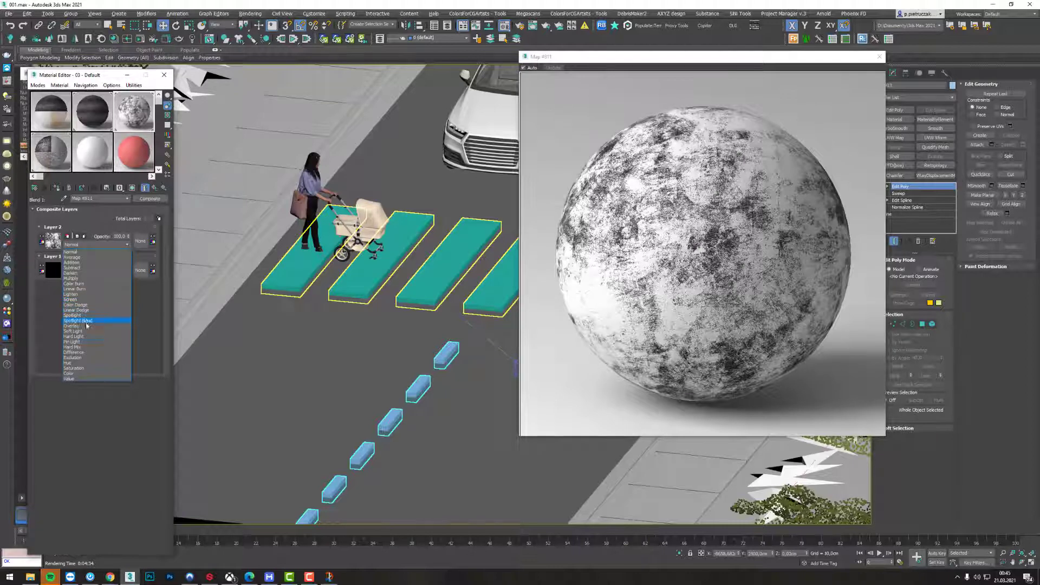
left_click(71, 279)
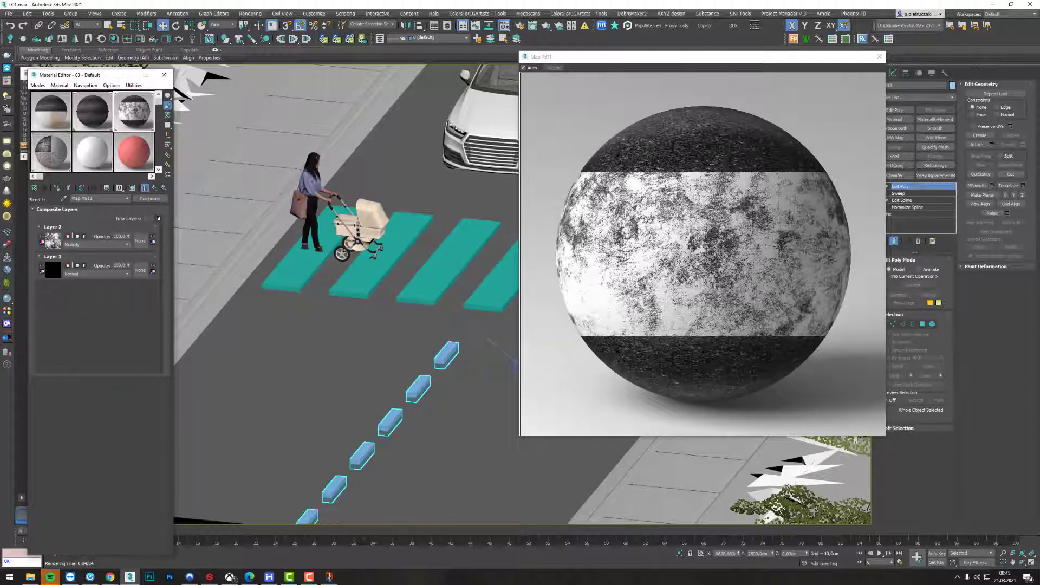
Step: Replace the Layer 2 dirt bitmap with a VRayTriplanarTex, keeping the bitmap as its sub-map
left_click(53, 240)
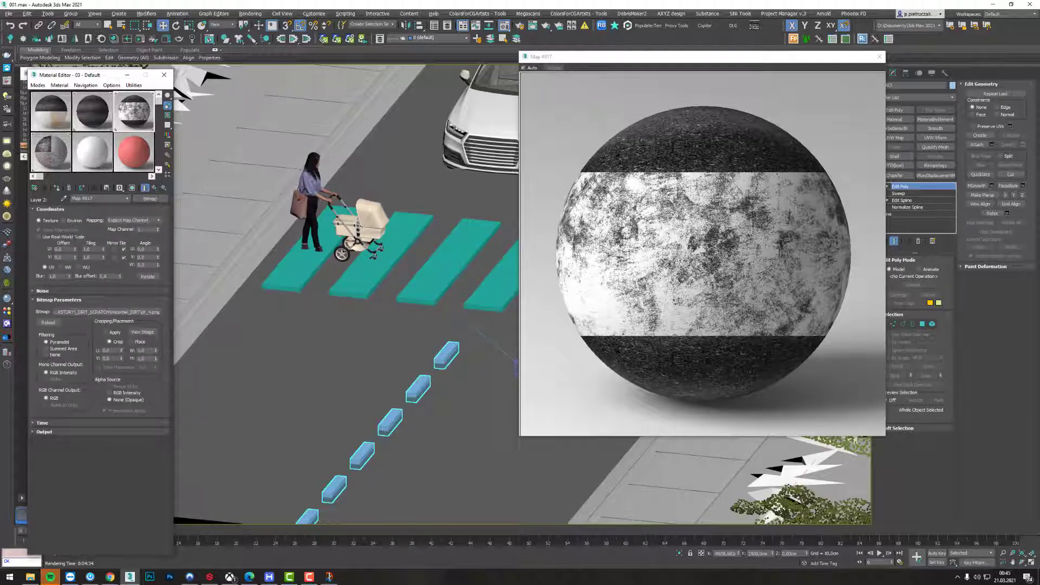
left_click(150, 199)
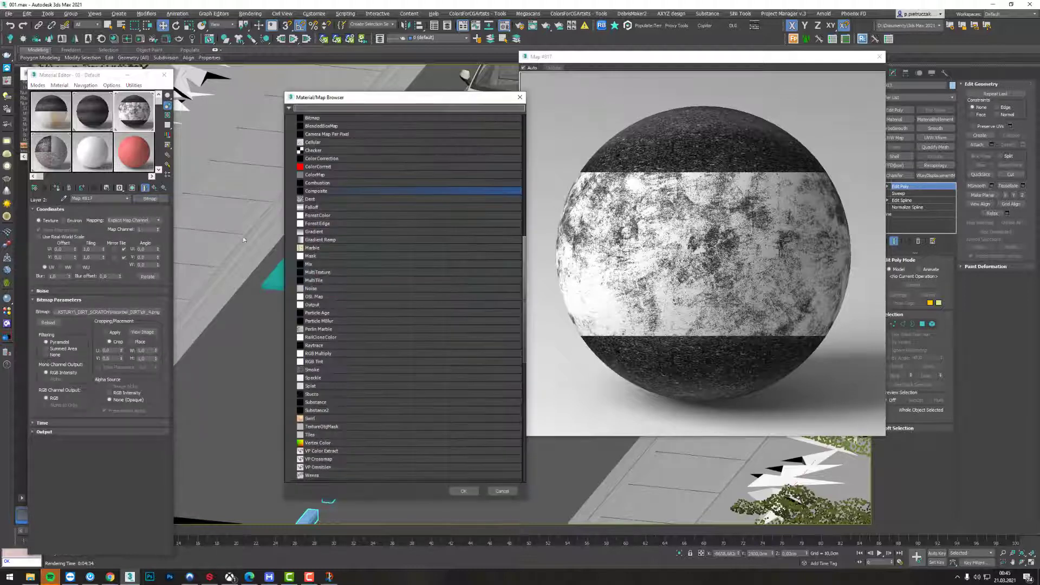
scroll(399, 358, "down", 5)
scroll(387, 366, "down", 10)
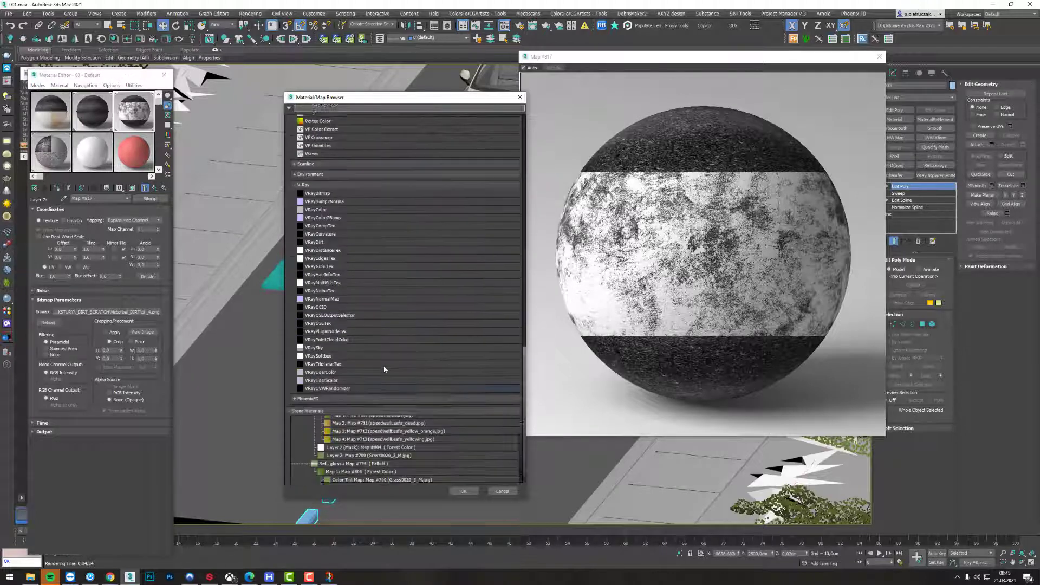
double_click(338, 341)
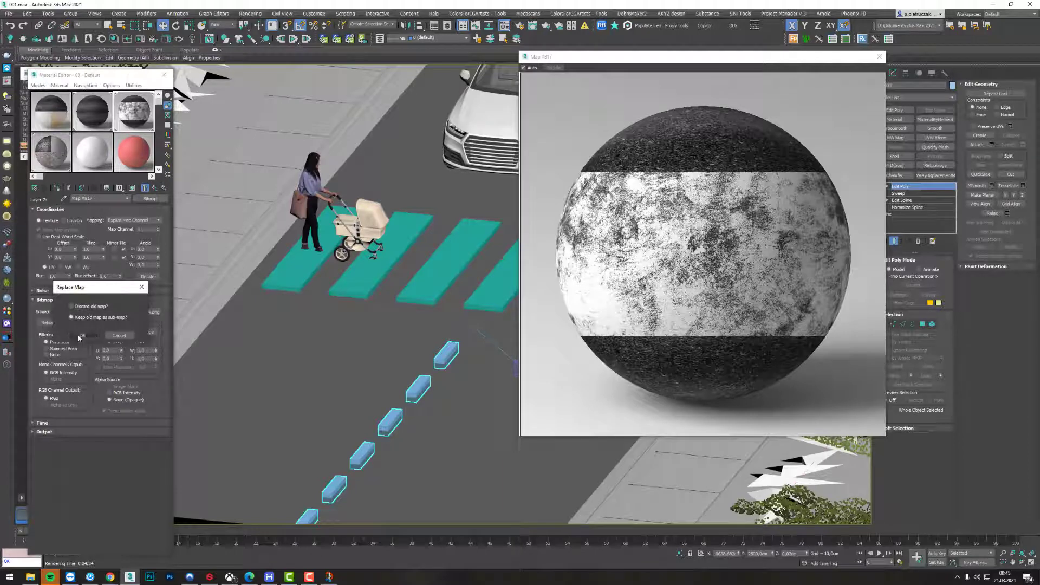
left_click(82, 336)
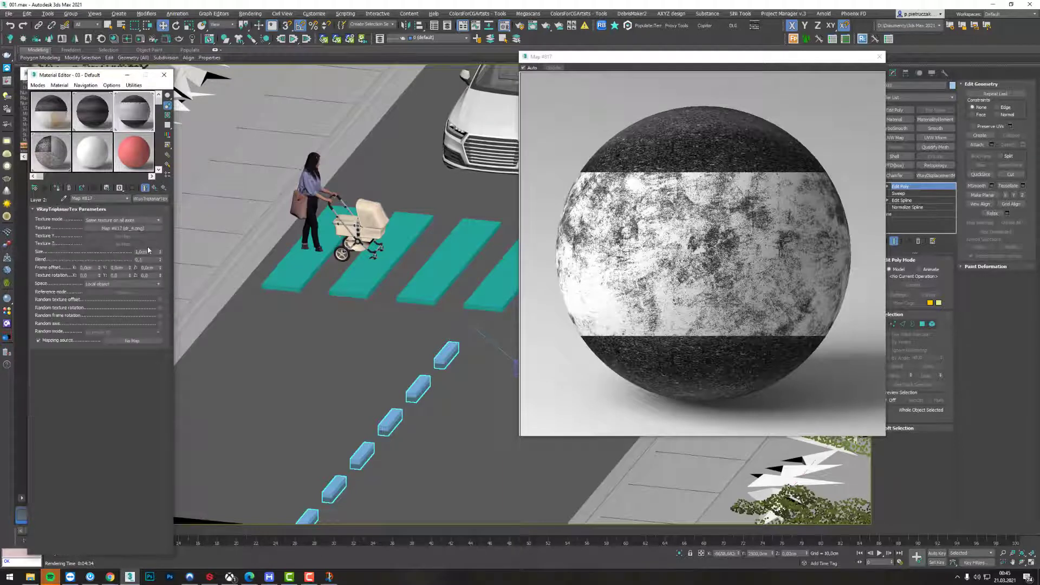
Step: Set the triplanar texture's size to 150 cm and enable random texture offset, texture rotation, frame rotation and axis
double_click(144, 252)
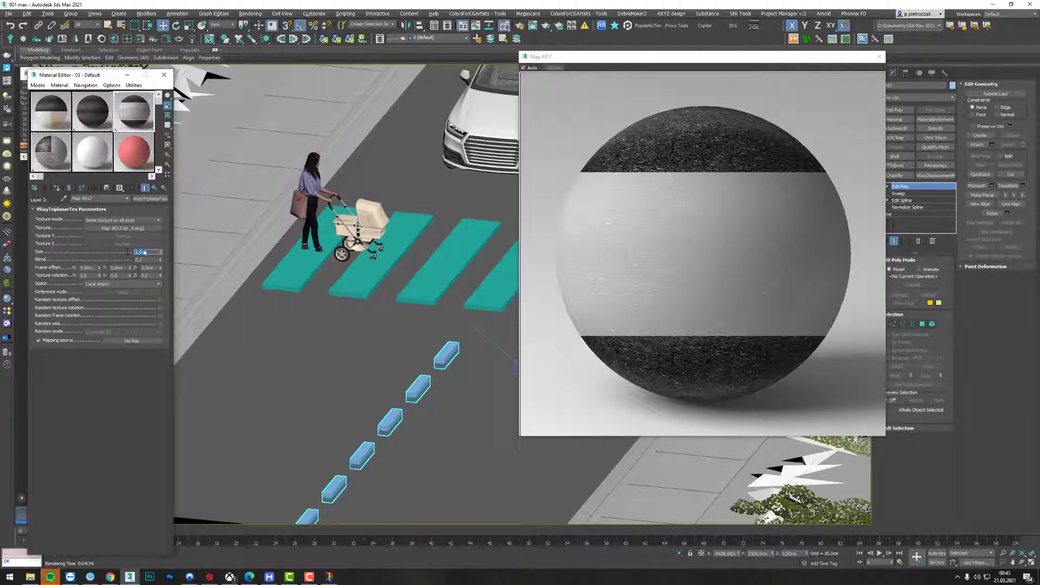
type("150")
key("Return")
left_click(160, 300)
left_click(160, 308)
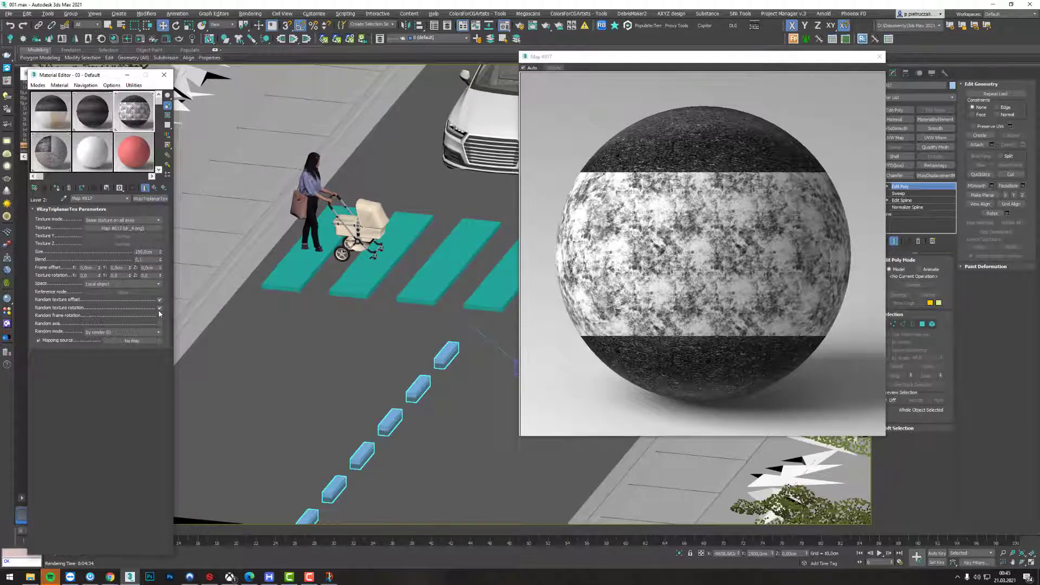
left_click(159, 315)
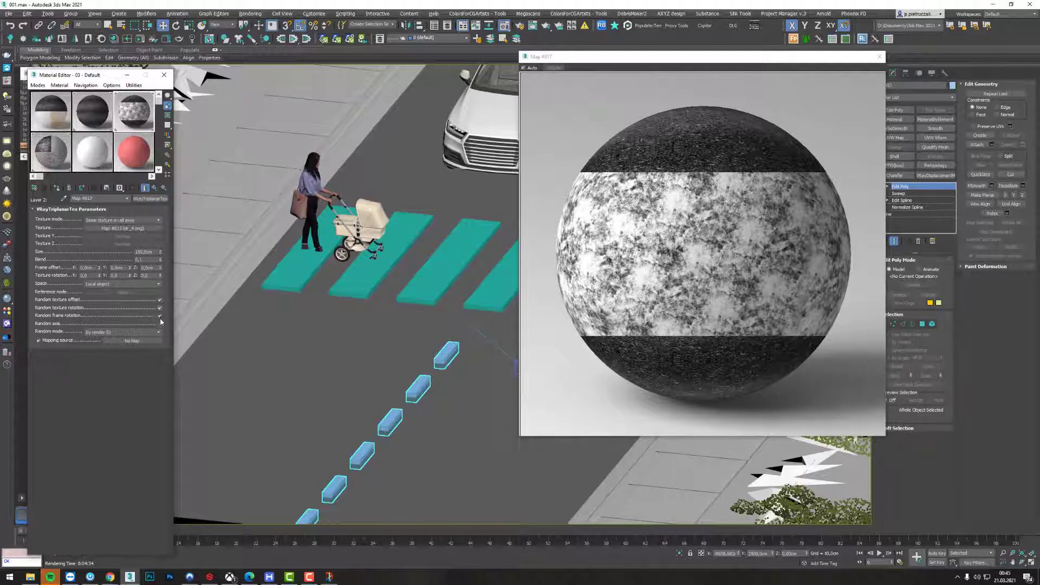
left_click(160, 323)
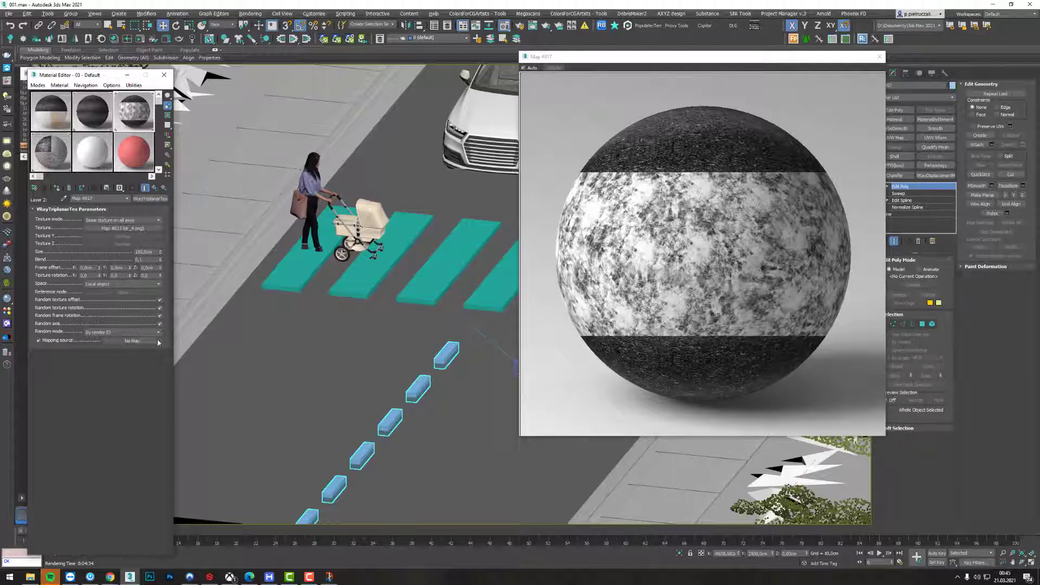
Step: Assign a VRayUVWRandomizer as the triplanar texture's mapping source and enable Stochastic tiling in it
left_click(128, 345)
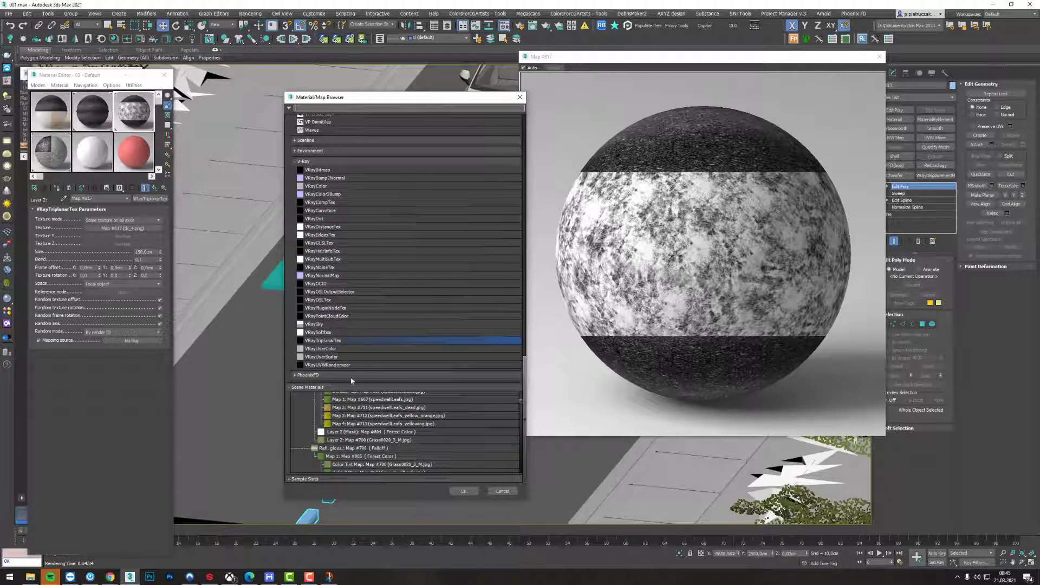
double_click(352, 365)
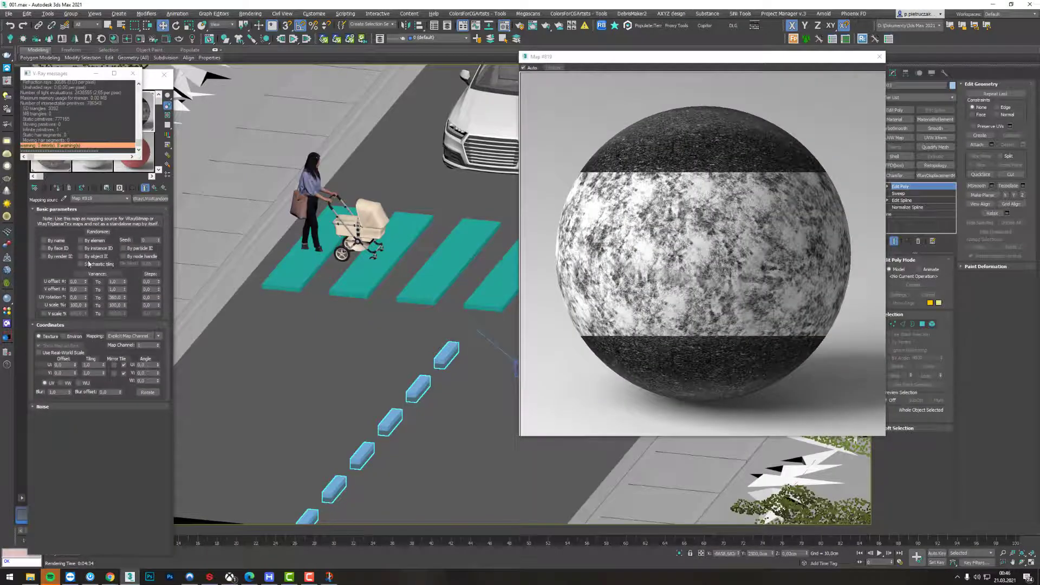
left_click(81, 265)
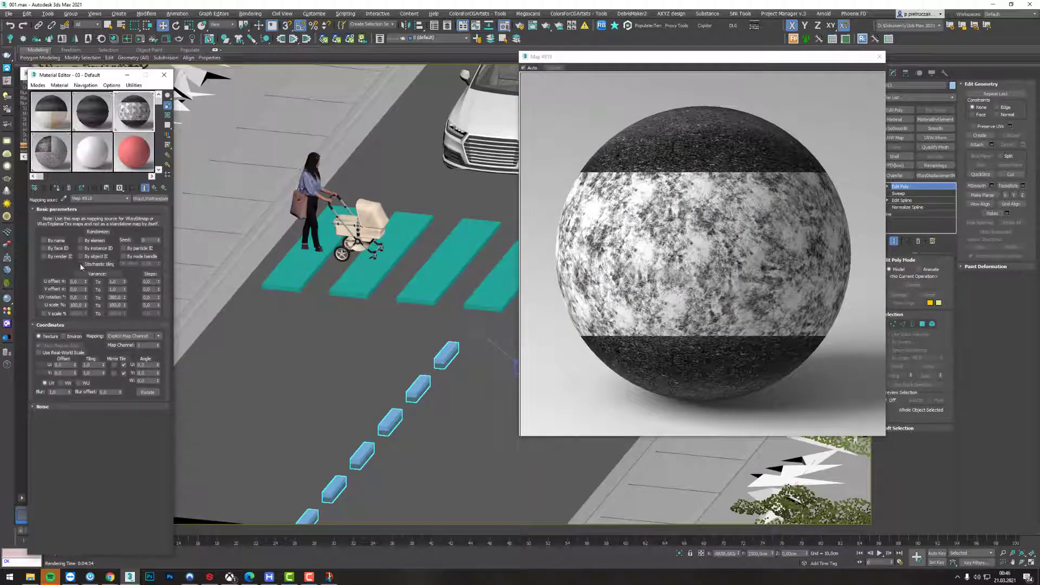
left_click(81, 264)
Step: Close the enlarged material preview and render the VRayCam001 view with the worn road markings
key("F10")
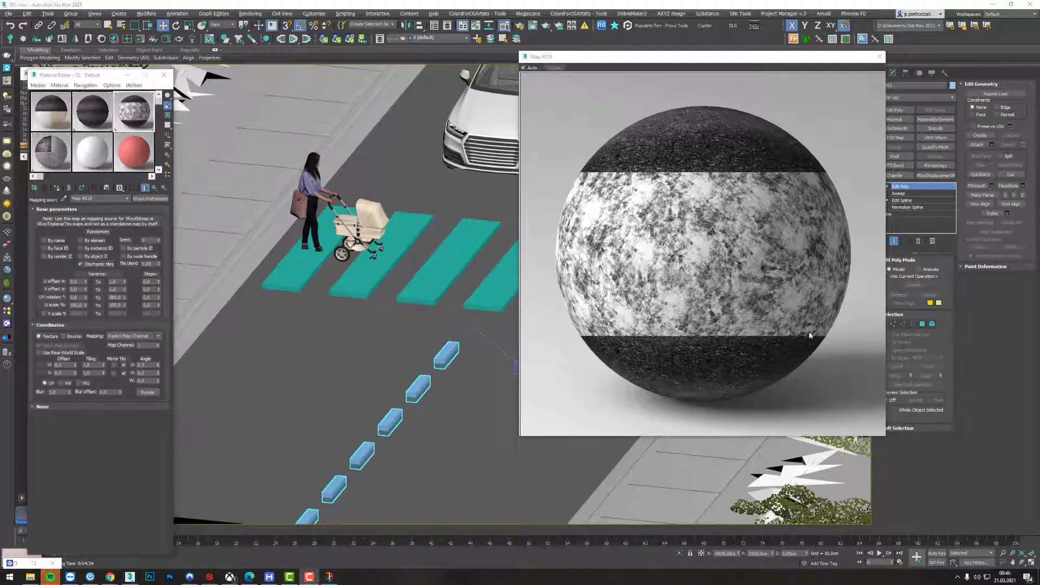
left_click(880, 56)
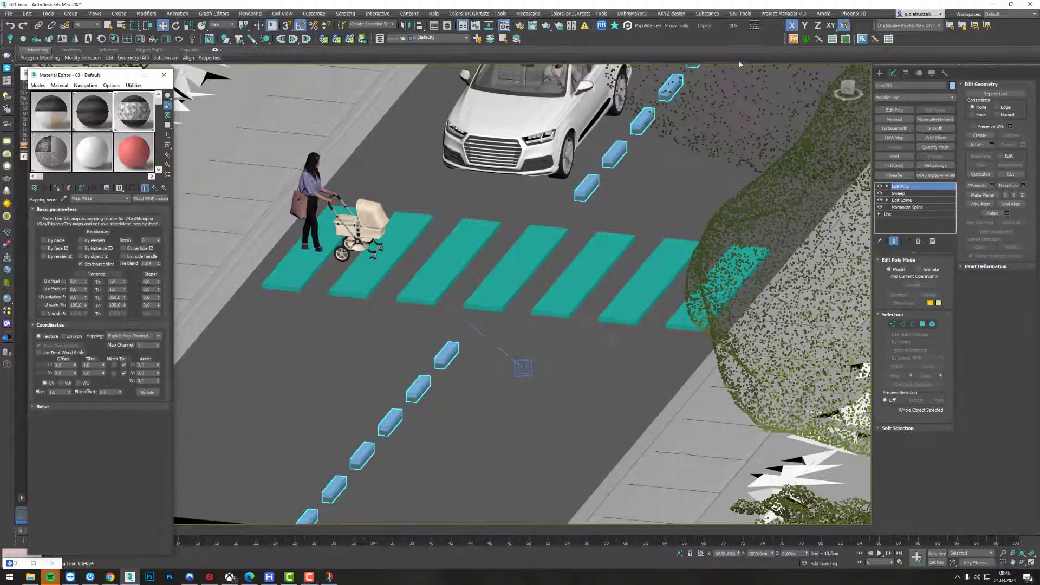
left_click(549, 28)
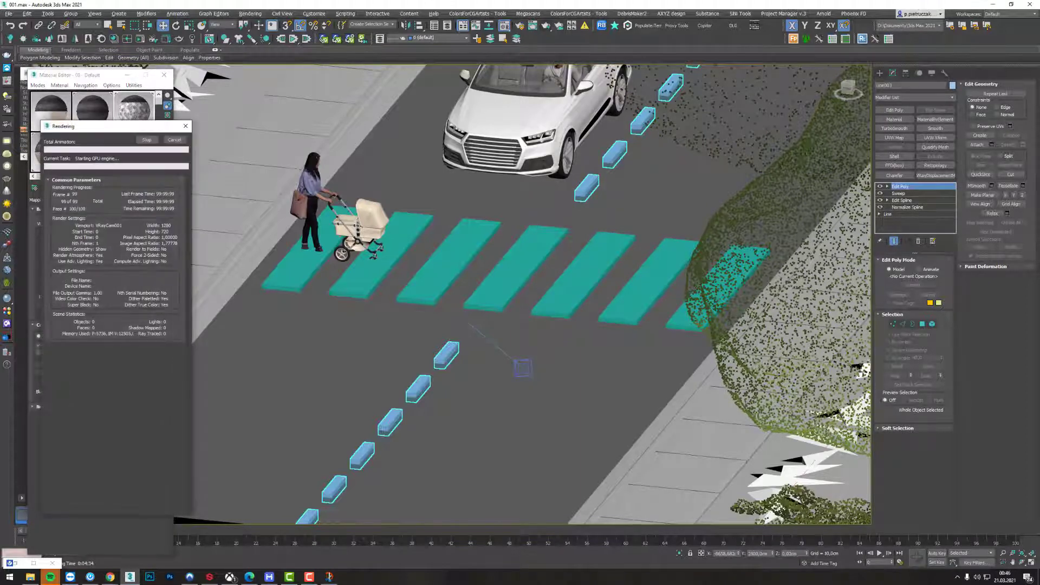